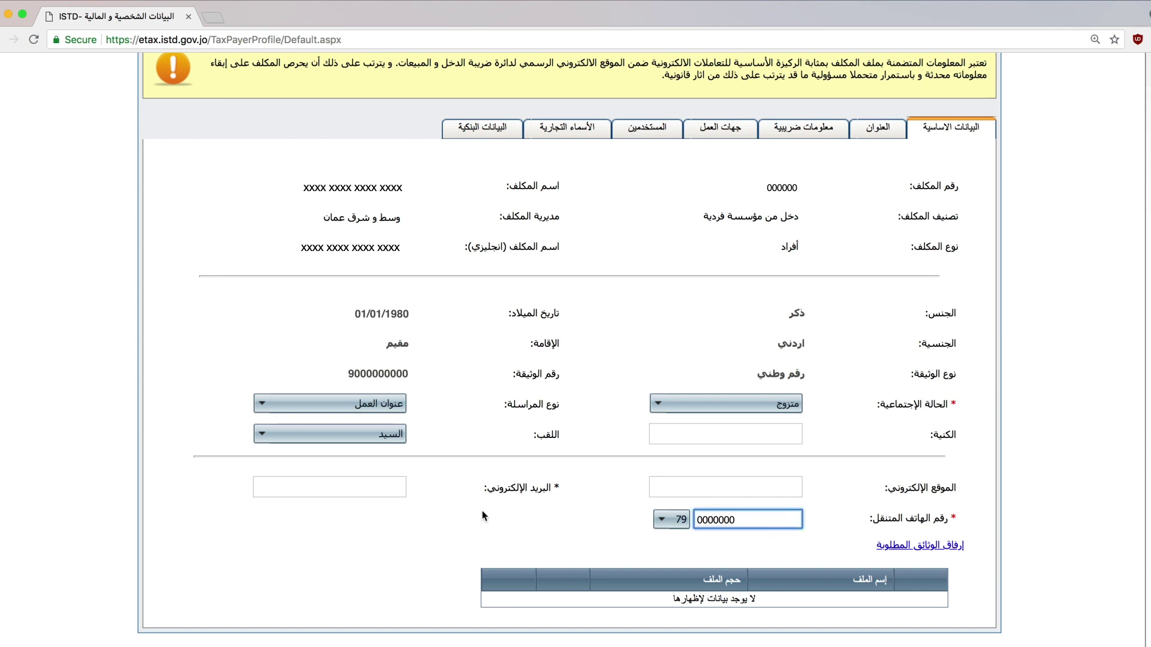
# Step: Enter the taxpayer's e-mail address in the basic data and attach the required document وثائق شخصيه.pdf
pyautogui.click(387, 486)
pyautogui.write('xx@yahoo.com')
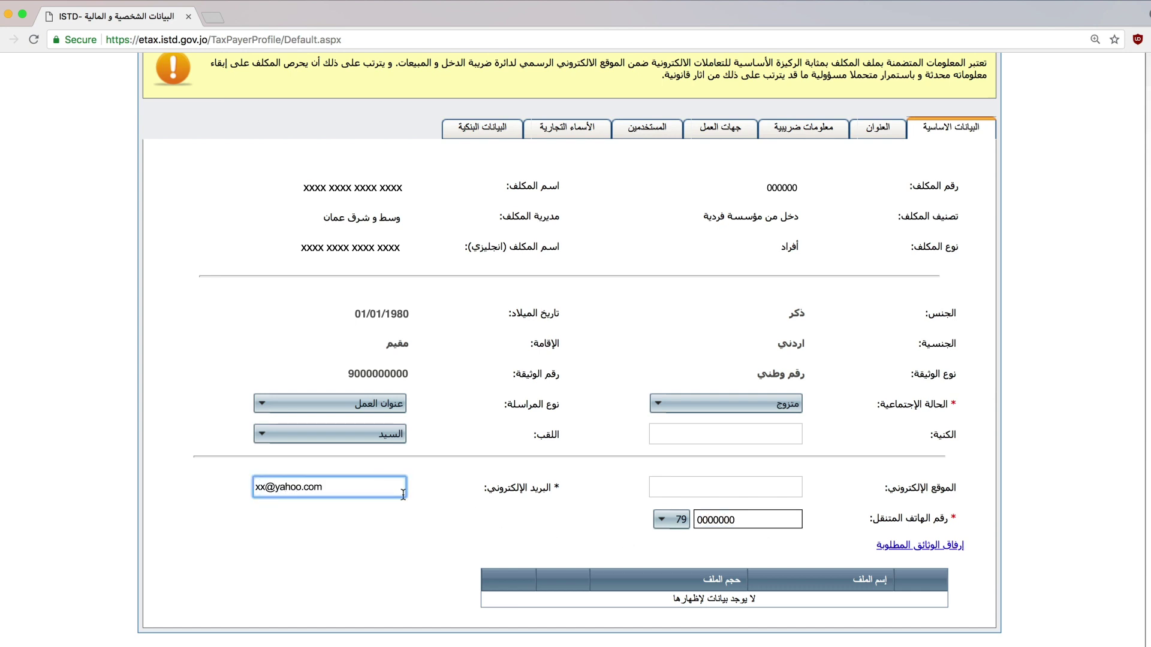
pyautogui.click(920, 547)
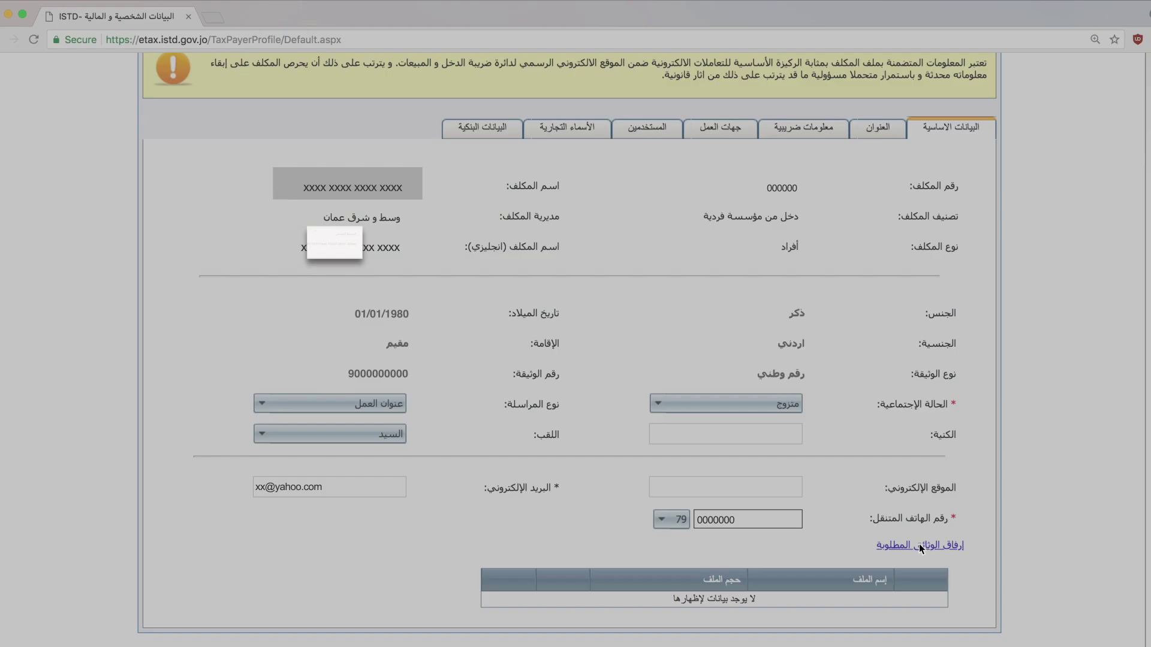
pyautogui.moveTo(544, 359); pyautogui.dragTo(658, 472)
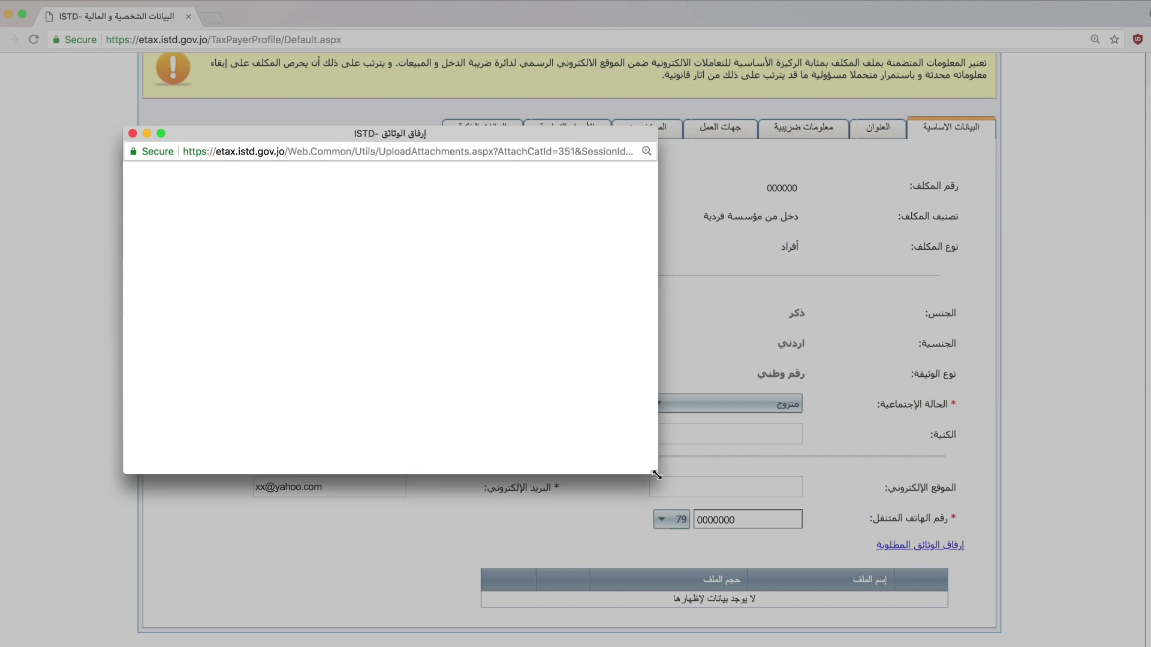
pyautogui.click(386, 282)
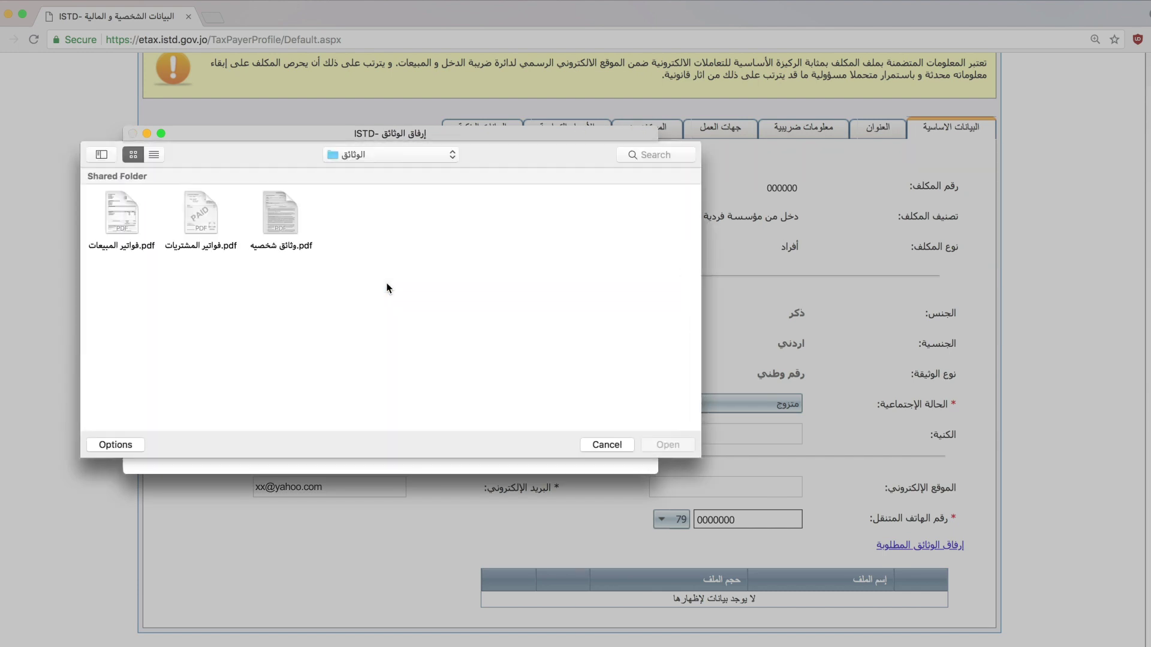
pyautogui.click(281, 215)
pyautogui.click(668, 445)
pyautogui.click(389, 328)
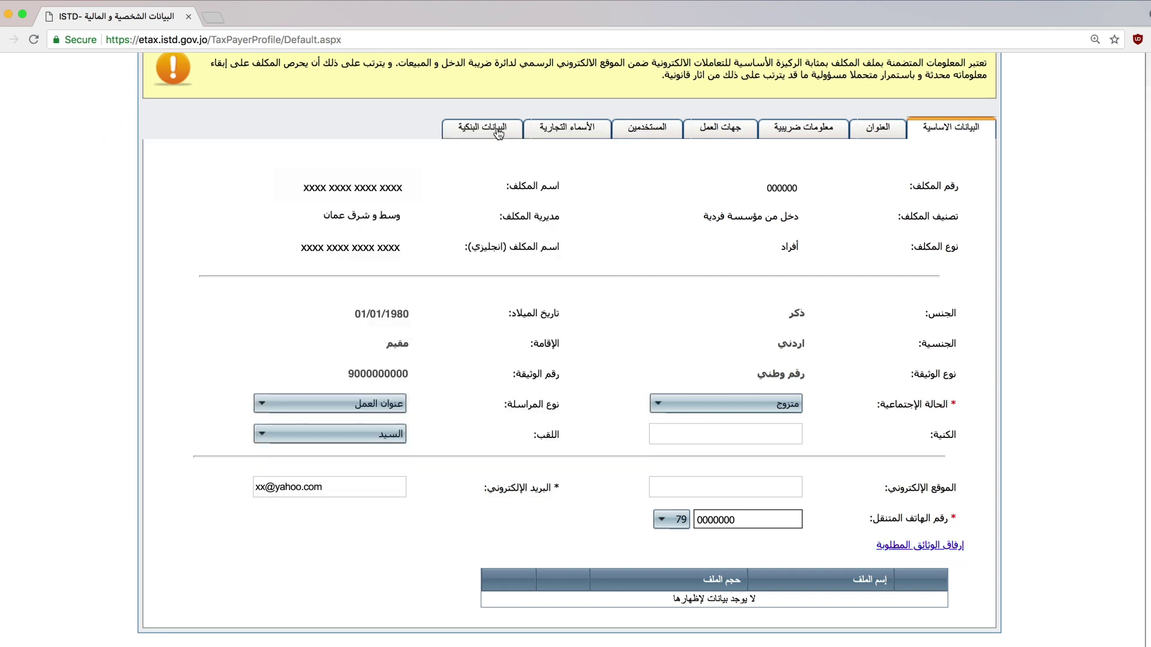
# Step: In the bank data, set the bank inside Jordan to البنك العربي and its branch to جبل عمان
pyautogui.click(498, 133)
pyautogui.click(785, 338)
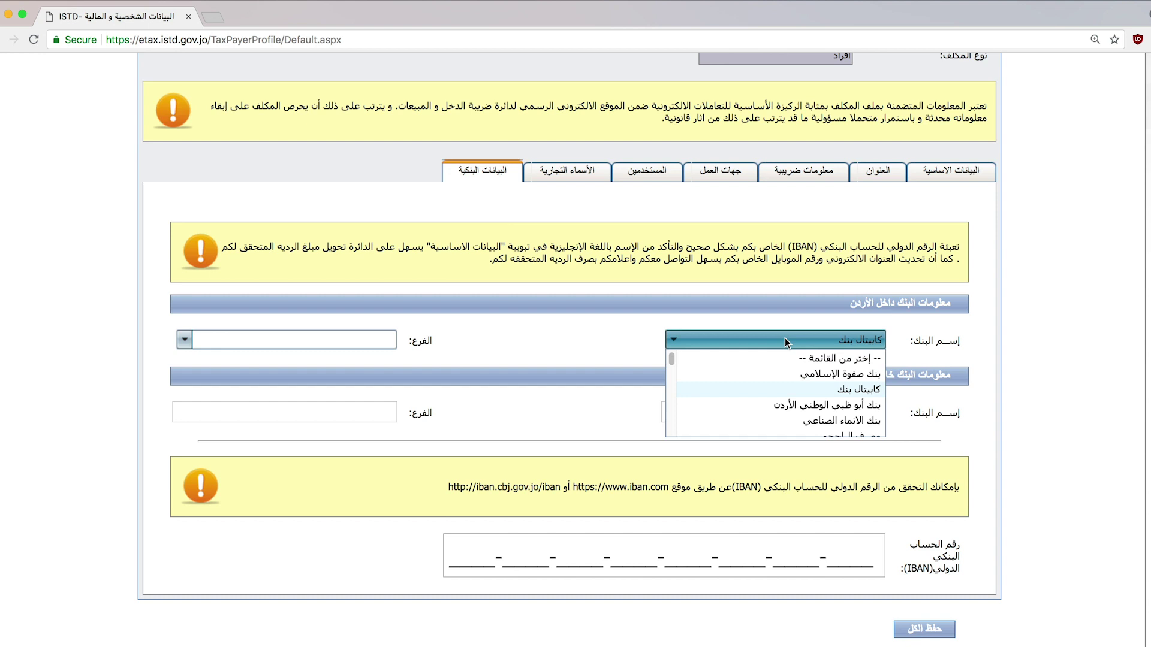
pyautogui.click(855, 429)
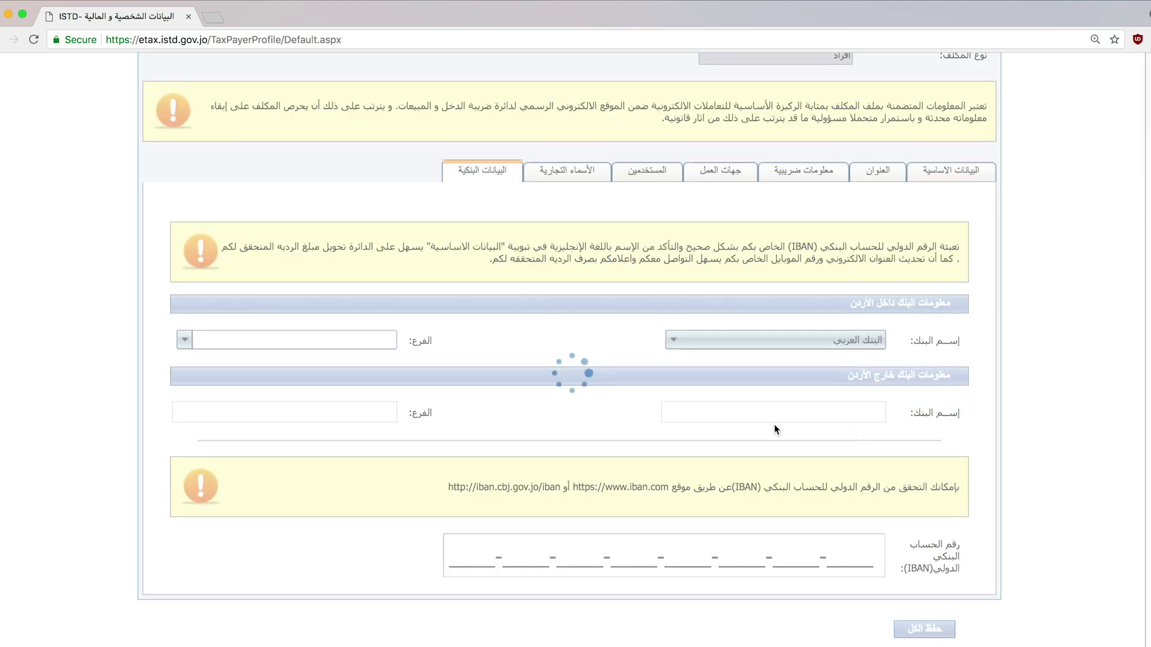
pyautogui.click(364, 340)
pyautogui.write('الطفيله')
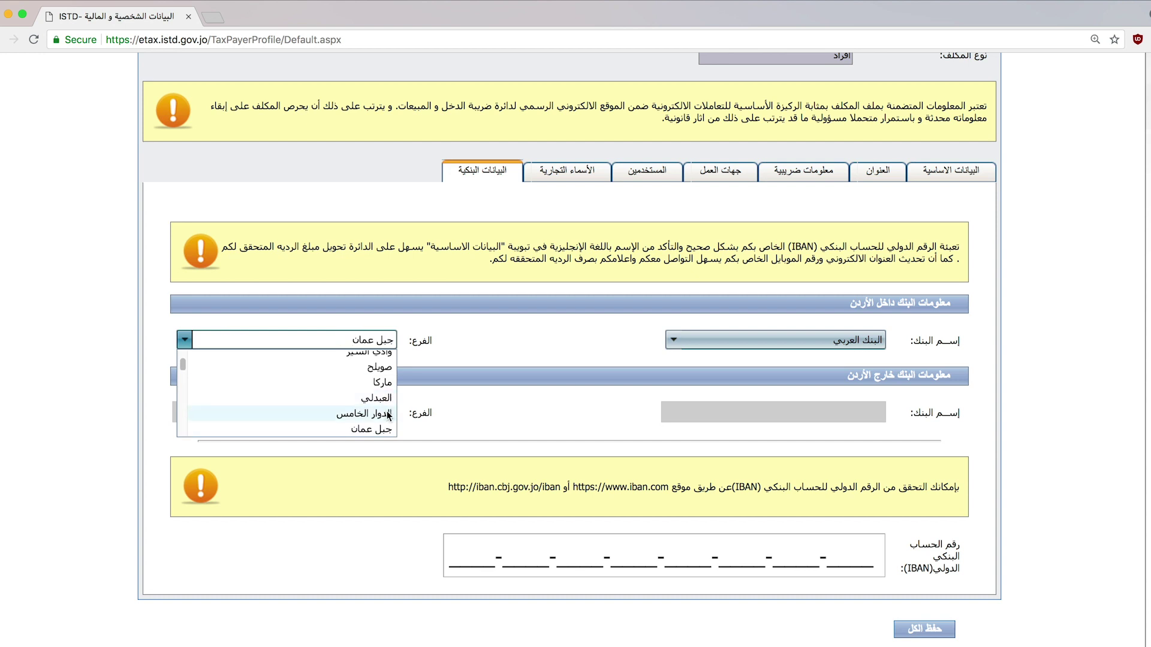
pyautogui.click(378, 429)
# Step: Enter the bank account's IBAN, save all profile data and agree to submit the request
pyautogui.click(460, 551)
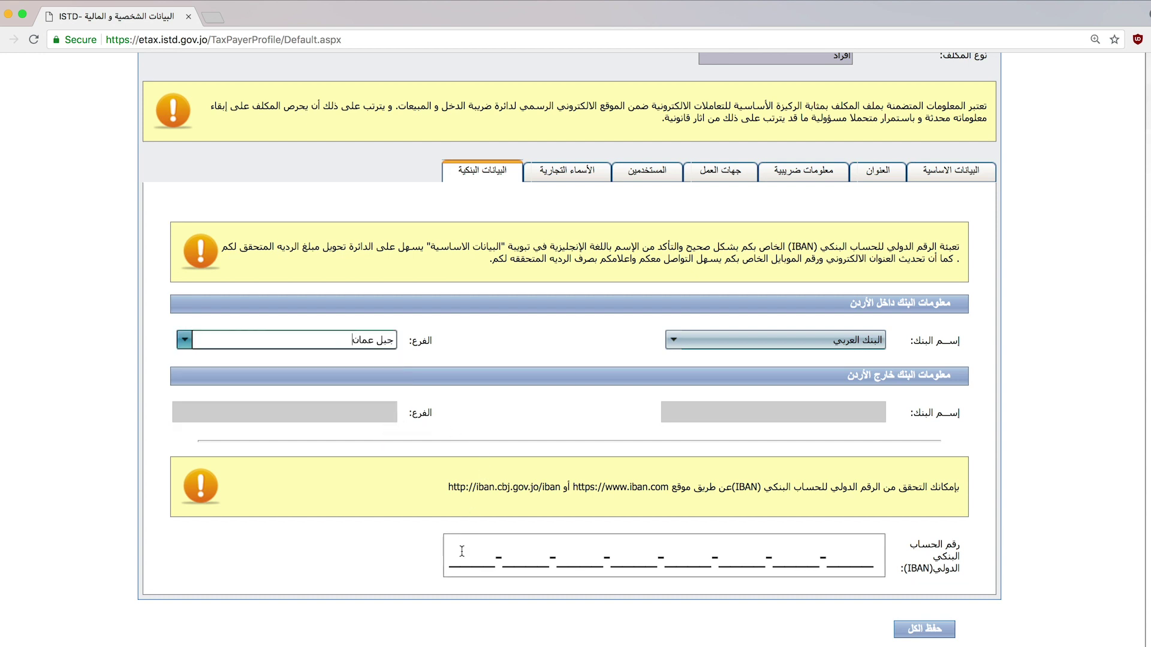
pyautogui.write('JO78-____-____-____-____-____-____-____')
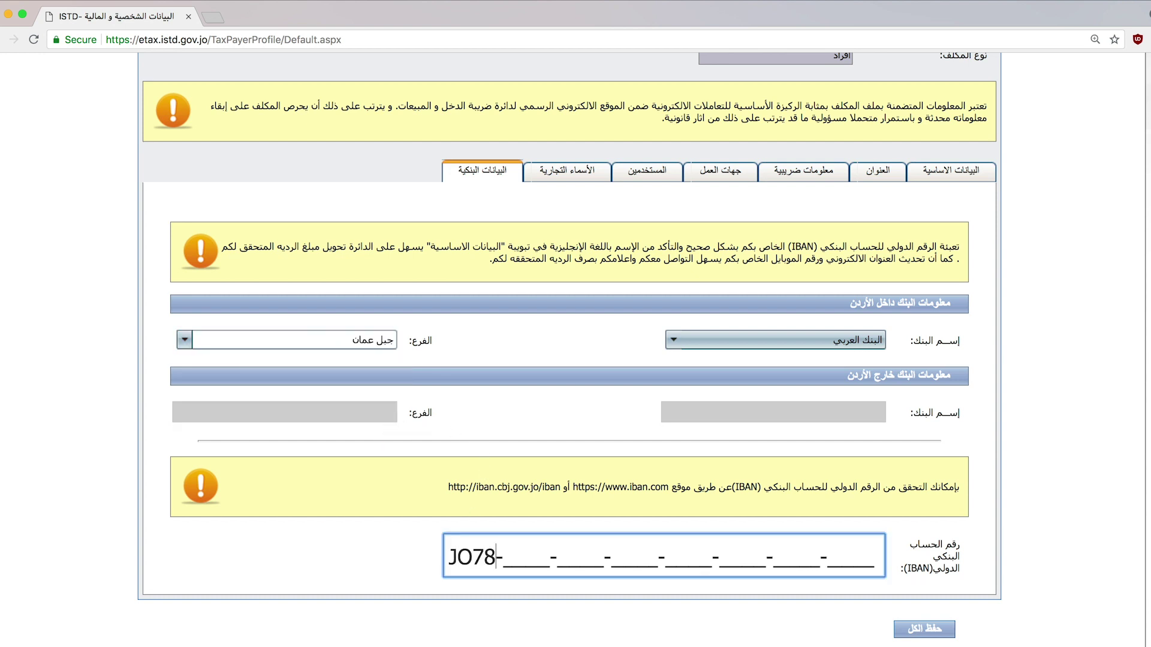
pyautogui.press('super+v')
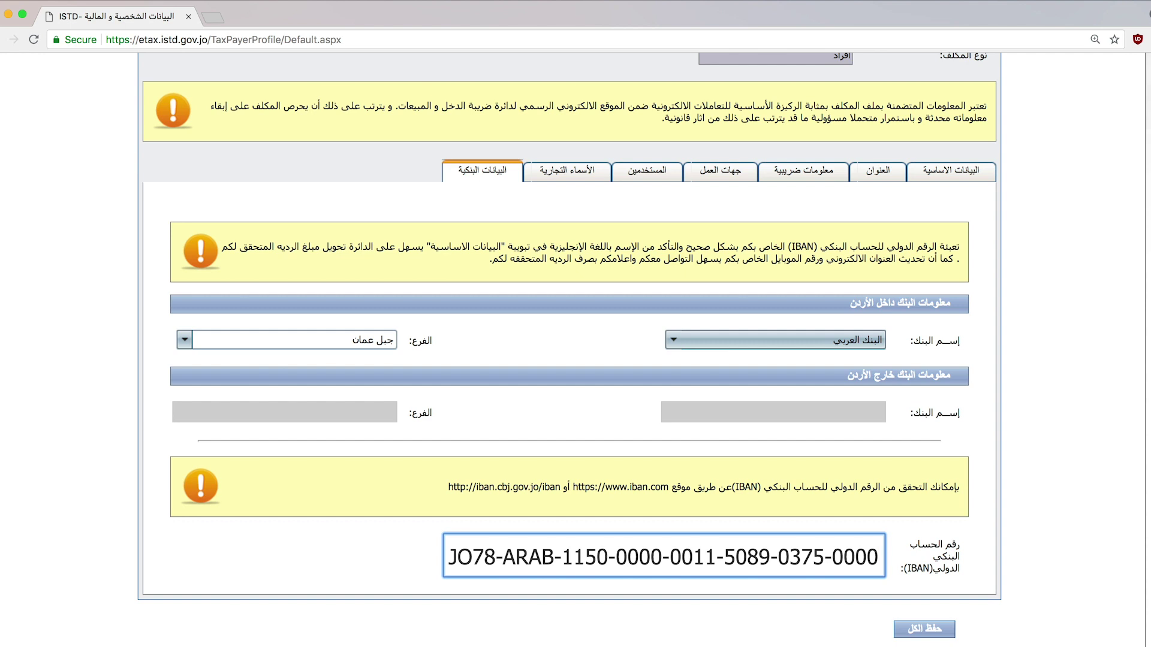
pyautogui.click(923, 631)
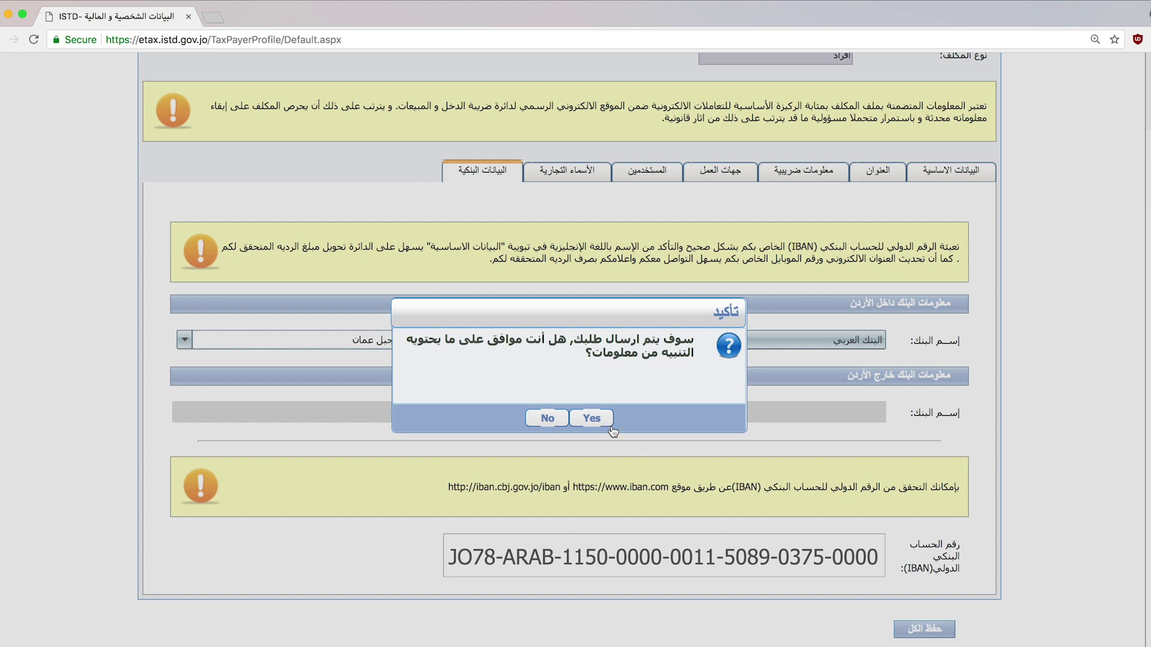
pyautogui.click(590, 418)
# Step: Open the income tax return form and choose 2017 as the tax year
pyautogui.moveTo(906, 175)
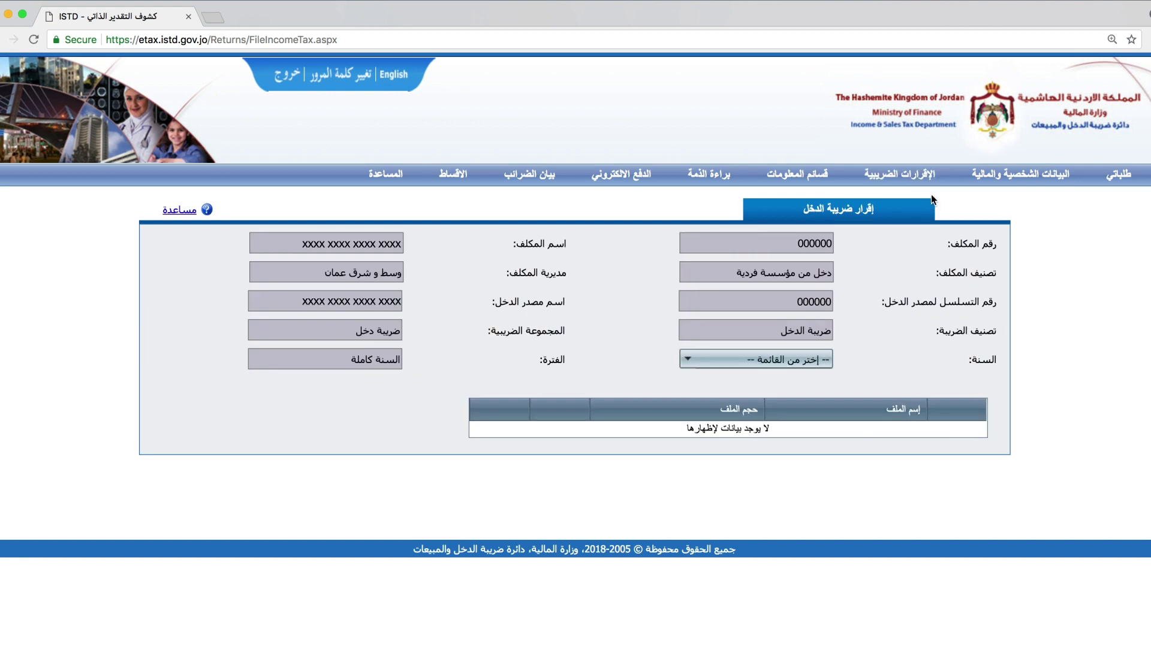
pyautogui.click(728, 361)
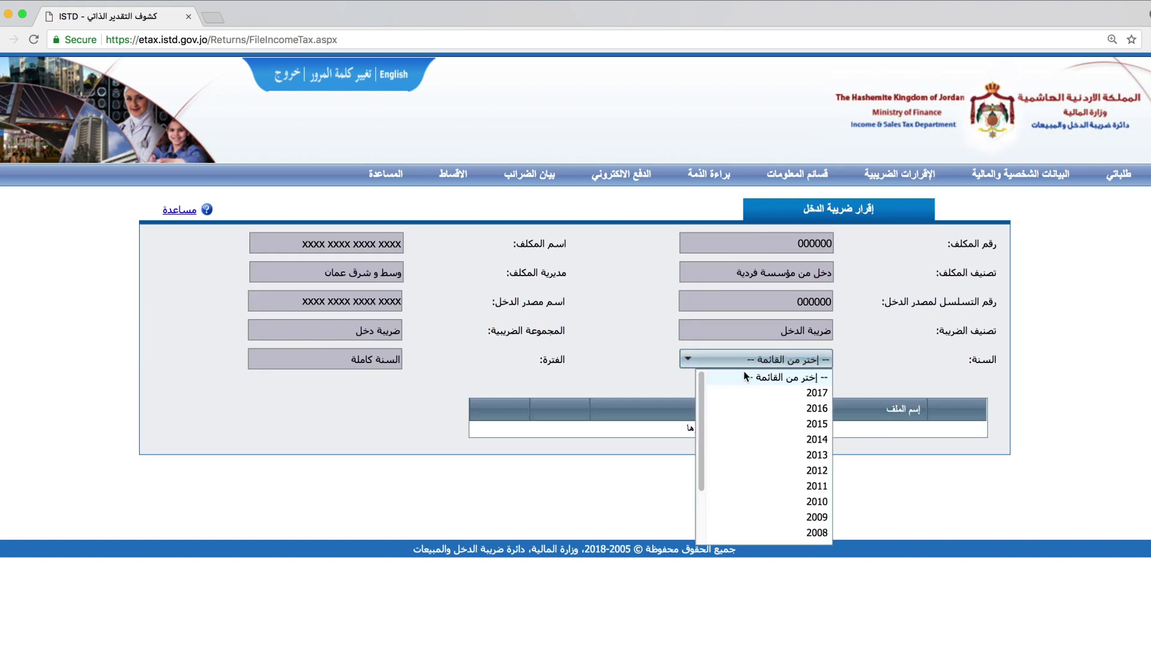
pyautogui.click(766, 390)
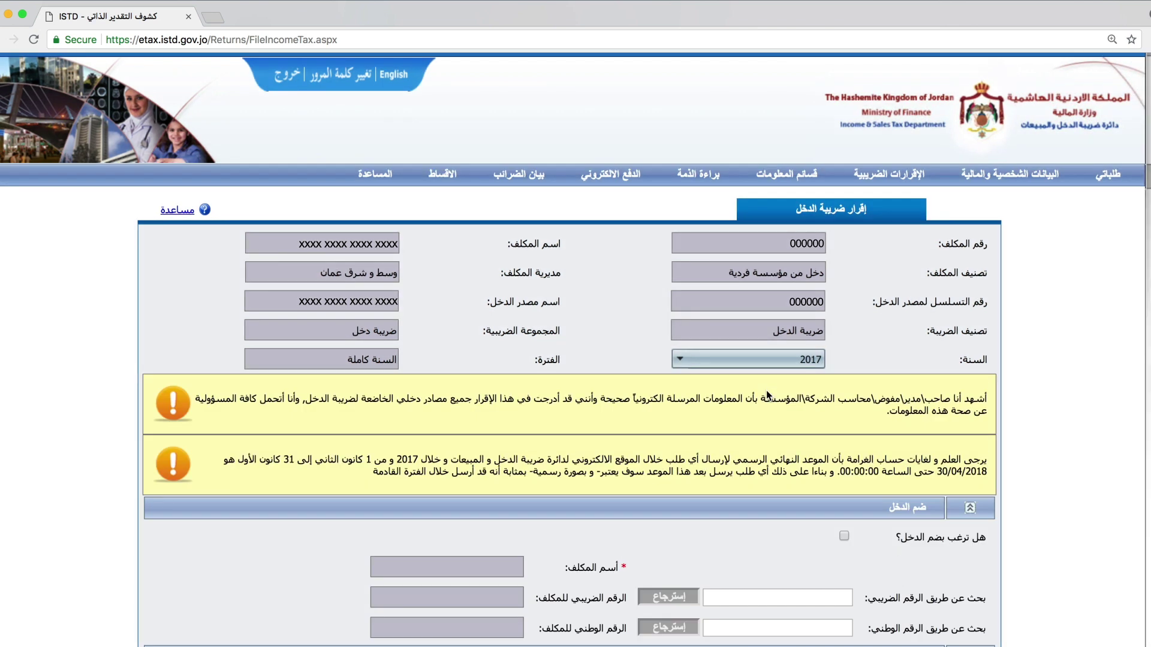
# Step: Opt in to merging income and retrieve the other taxpayer's details by their national number
pyautogui.scroll(-7, 766, 391)
pyautogui.scroll(-1, 768, 392)
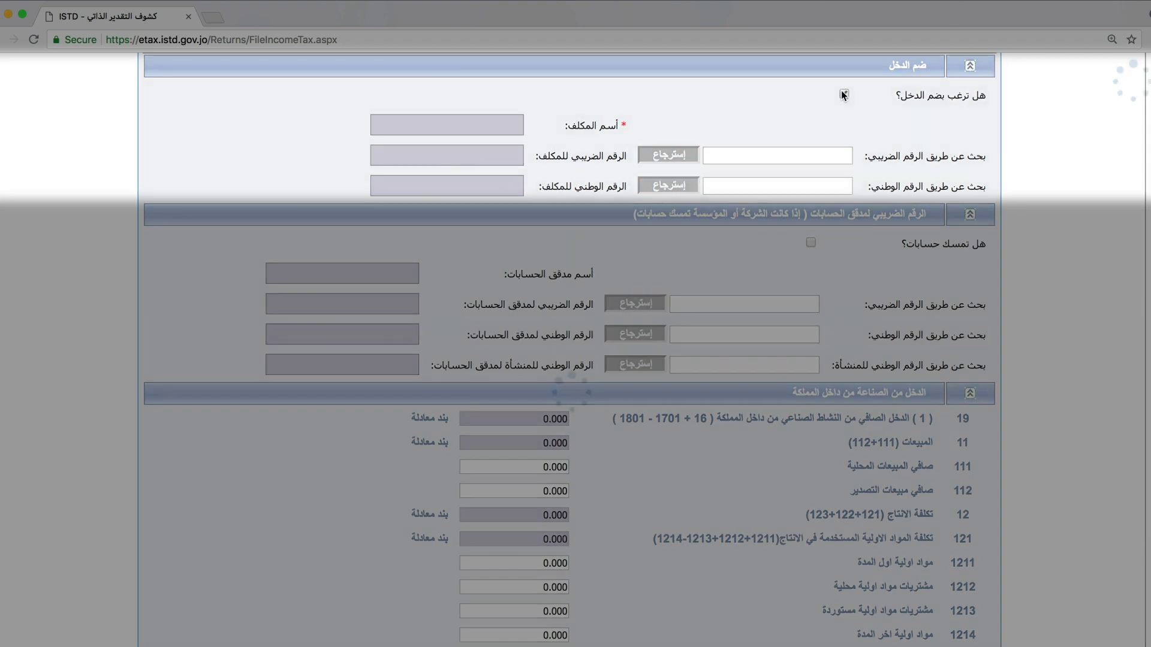
pyautogui.click(843, 95)
pyautogui.click(731, 155)
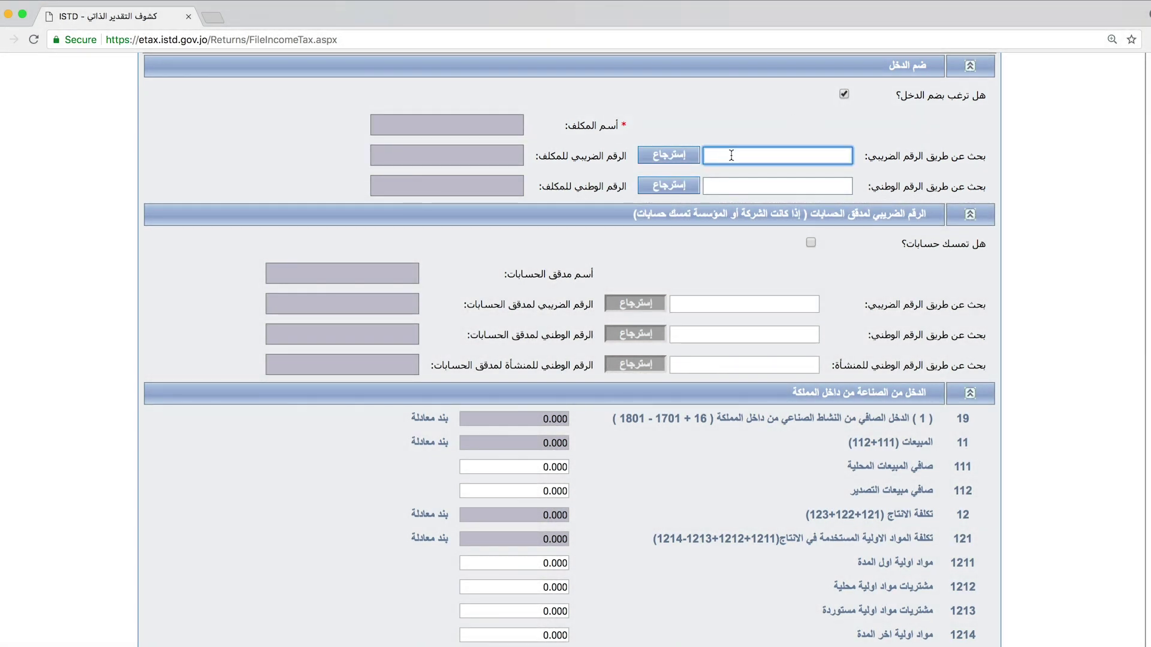
pyautogui.click(733, 186)
pyautogui.write('0000000000')
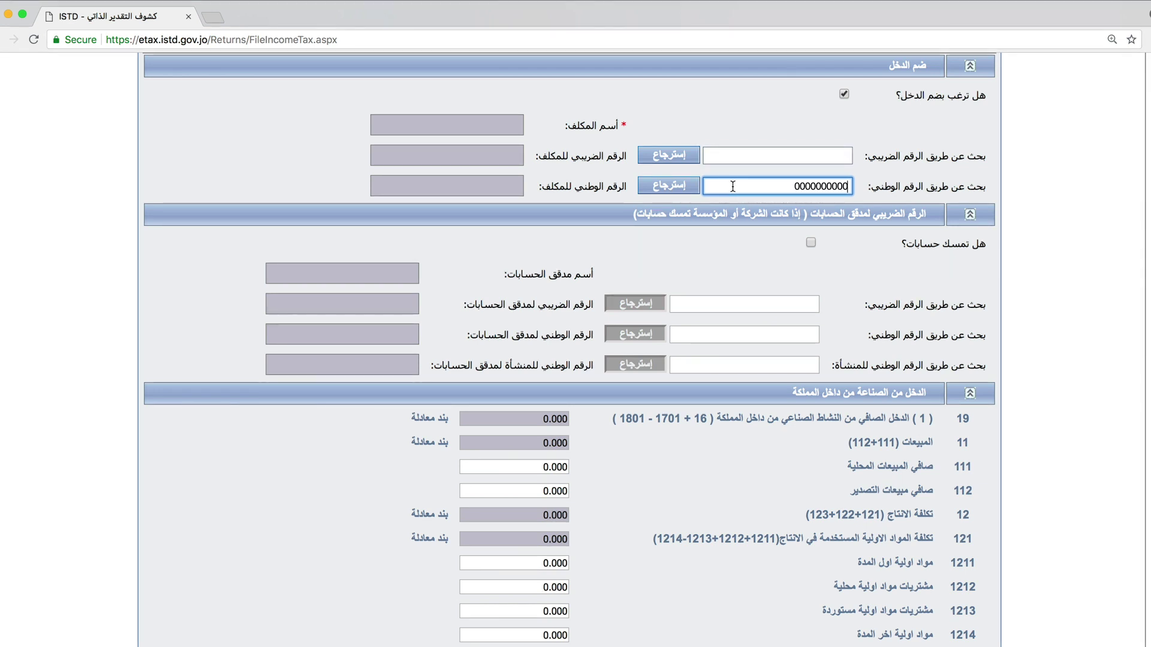
pyautogui.click(667, 189)
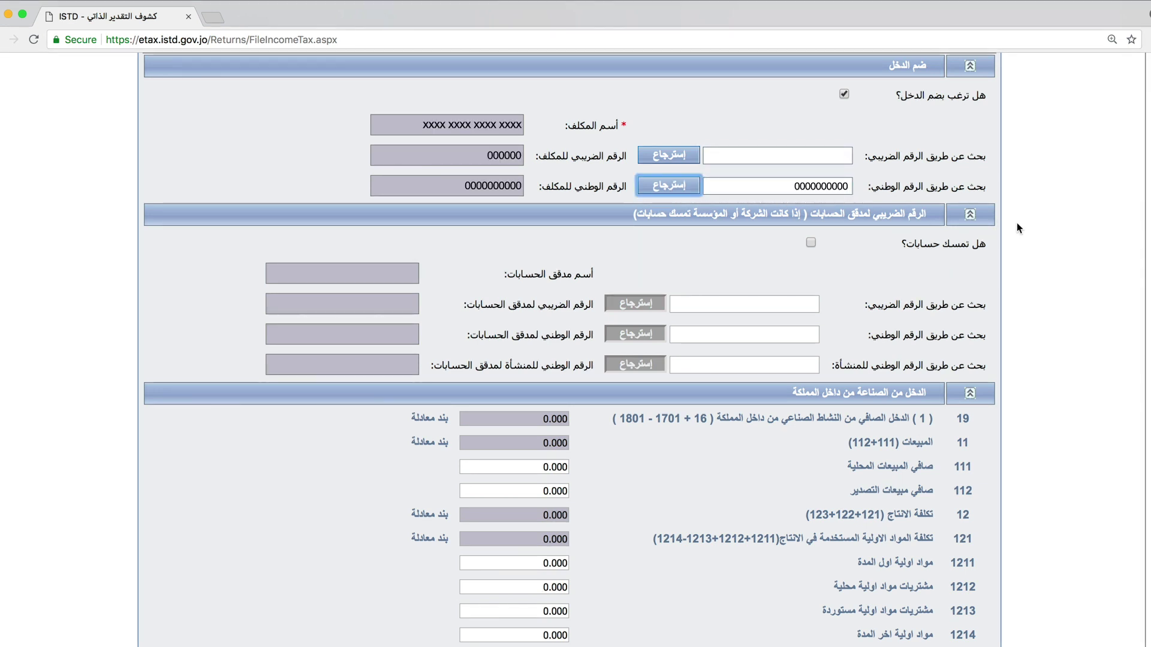
# Step: Declare that accounts are kept and retrieve the auditor's details by the establishment's national number
pyautogui.scroll(-3, 1040, 230)
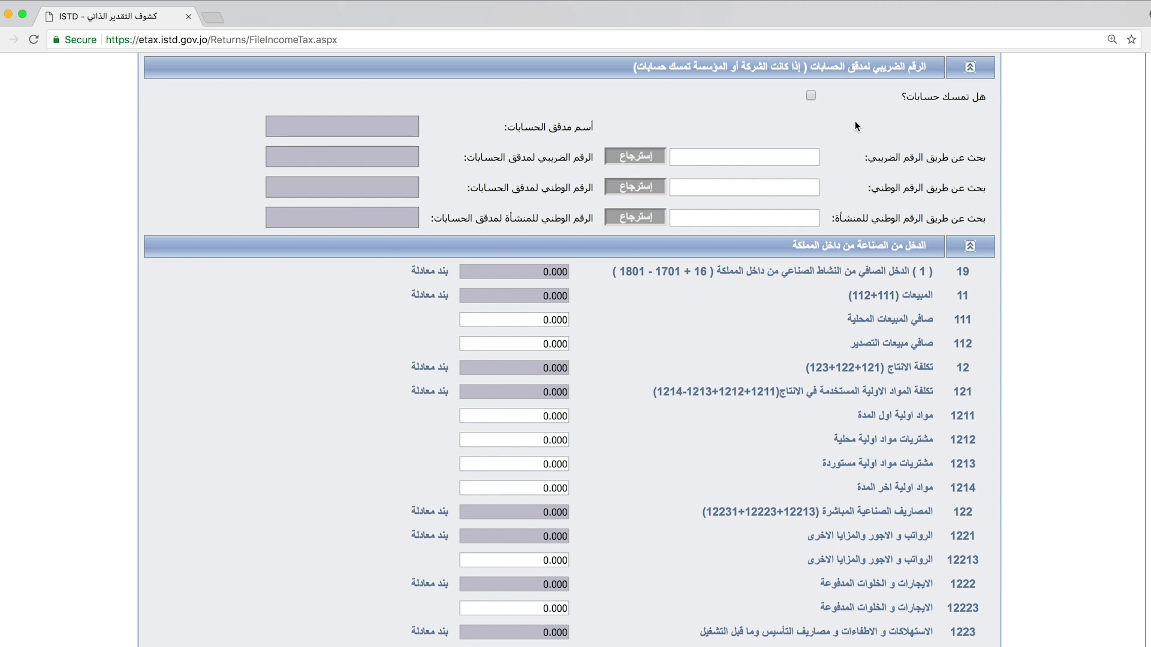
pyautogui.click(812, 96)
pyautogui.click(701, 157)
pyautogui.click(704, 188)
pyautogui.click(702, 218)
pyautogui.write('0000000000')
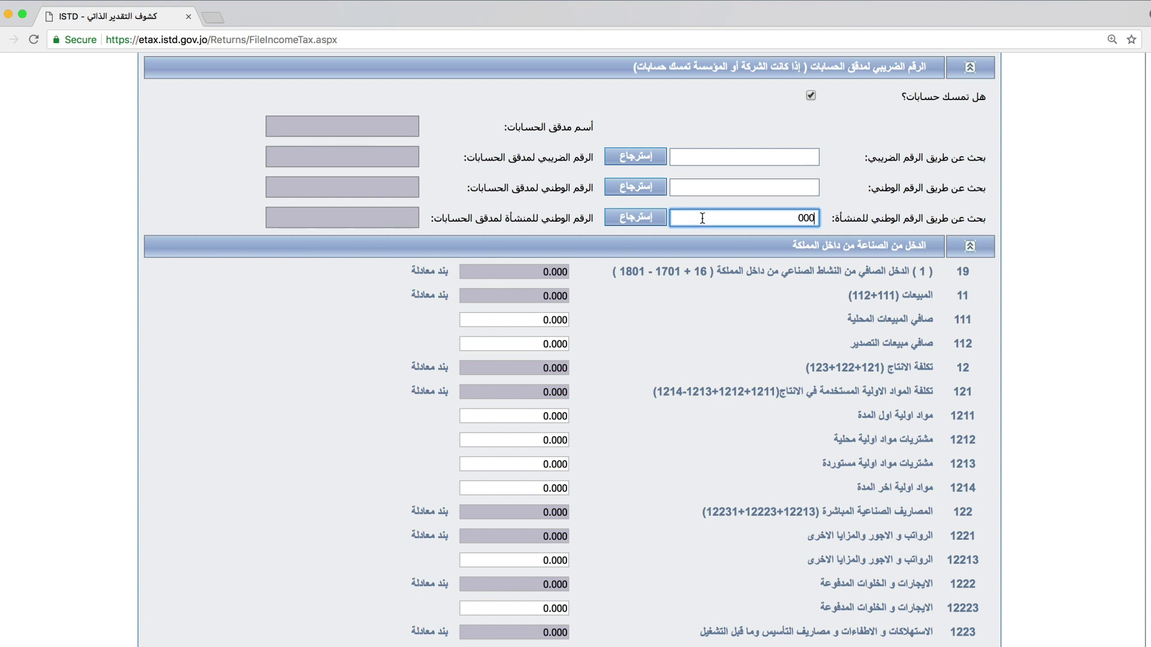
pyautogui.click(639, 218)
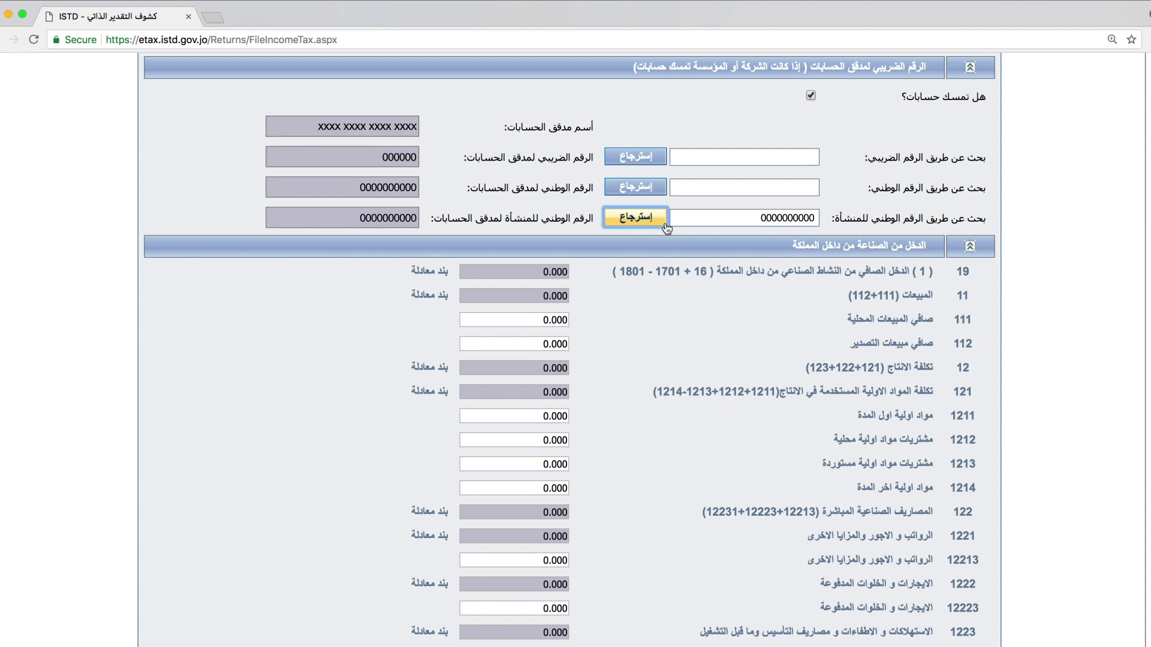
# Step: Expand the domestic trade income section and the salaries, wages and allowances income section
pyautogui.scroll(-6, 1037, 218)
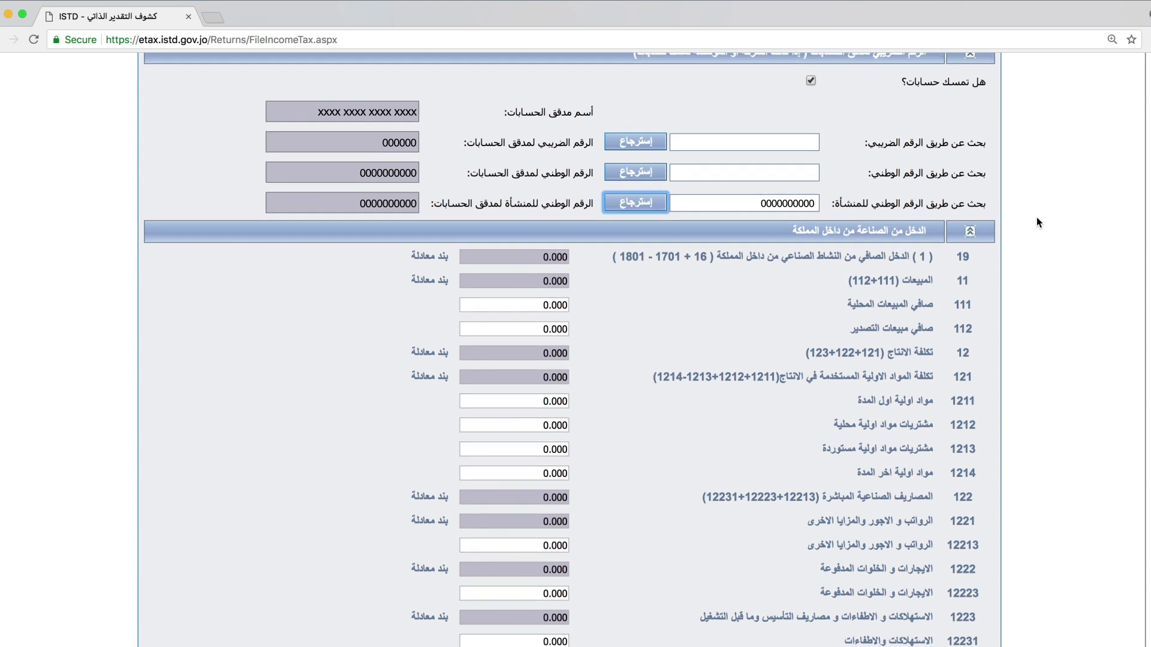
pyautogui.scroll(-4, 1037, 217)
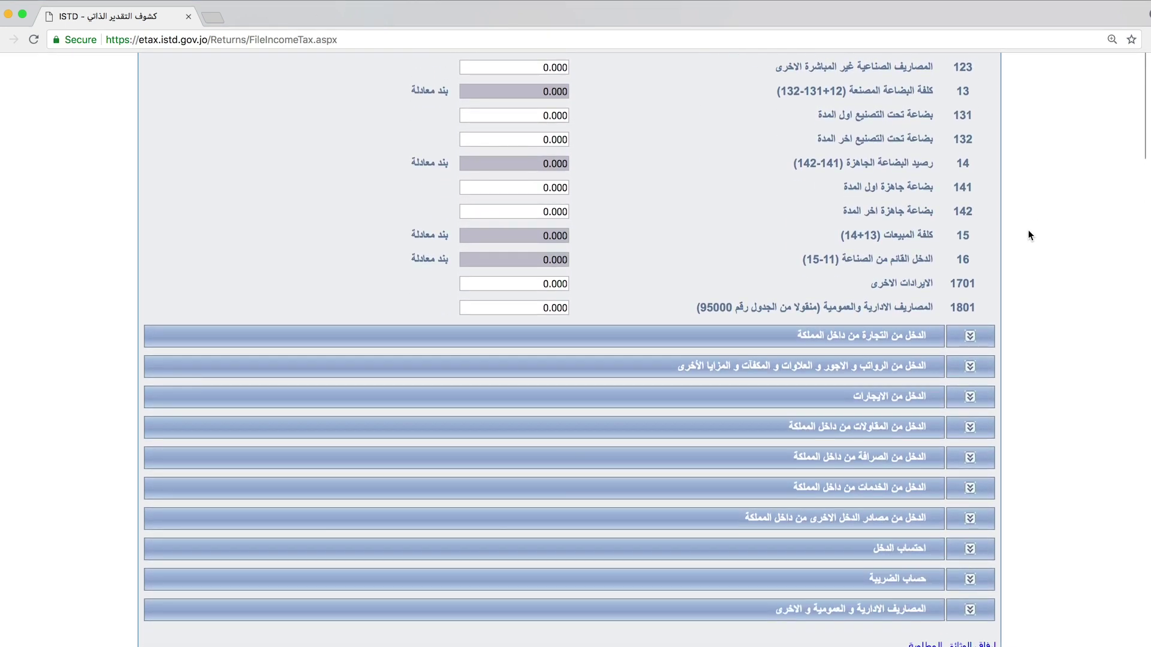
pyautogui.click(968, 336)
pyautogui.scroll(-3, 969, 337)
pyautogui.scroll(-1, 969, 338)
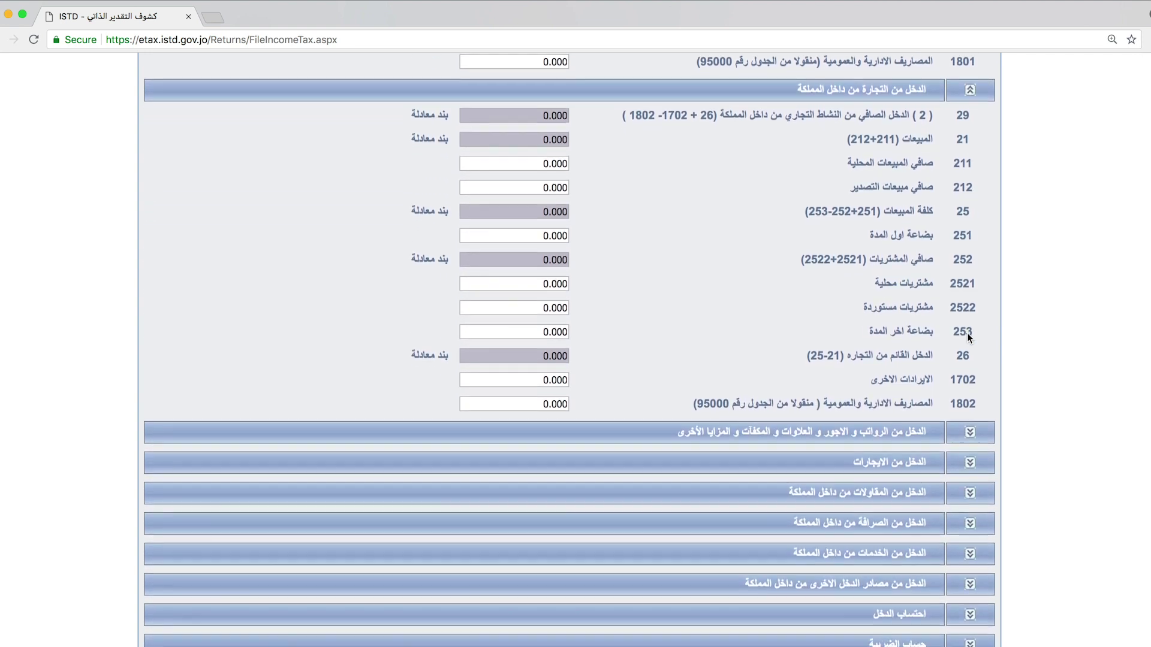
pyautogui.click(969, 425)
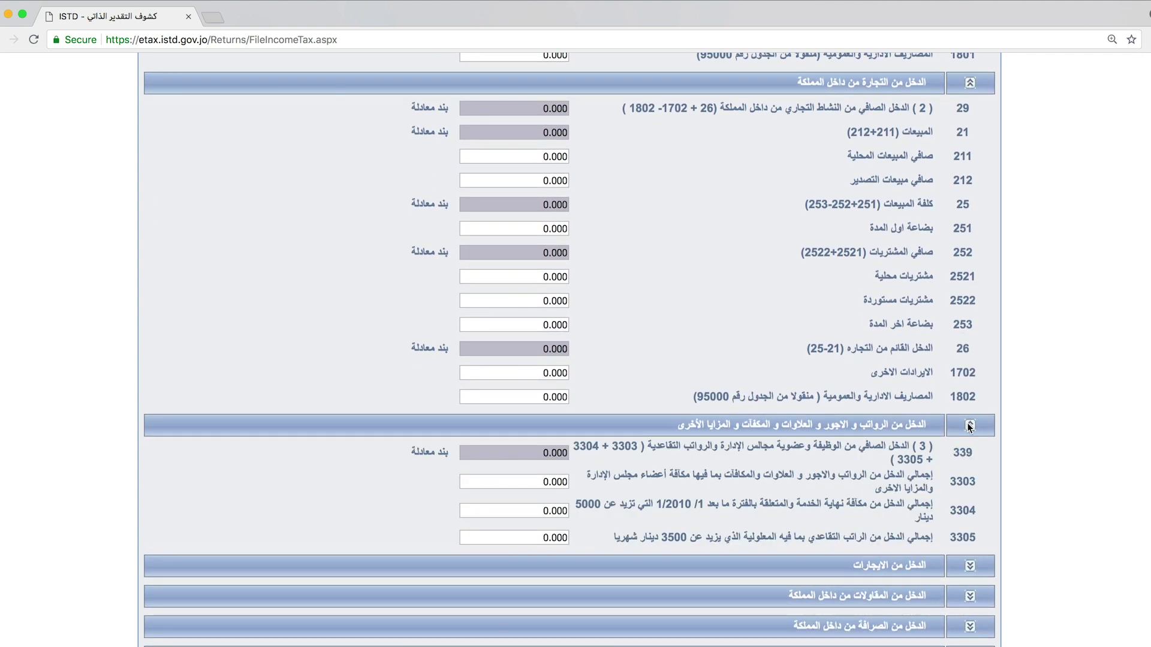
# Step: Expand the rental income section and set gross rental income (item 411) to 10000 and administrative expenses (item 1804) to 5000
pyautogui.scroll(-2, 968, 424)
pyautogui.click(967, 422)
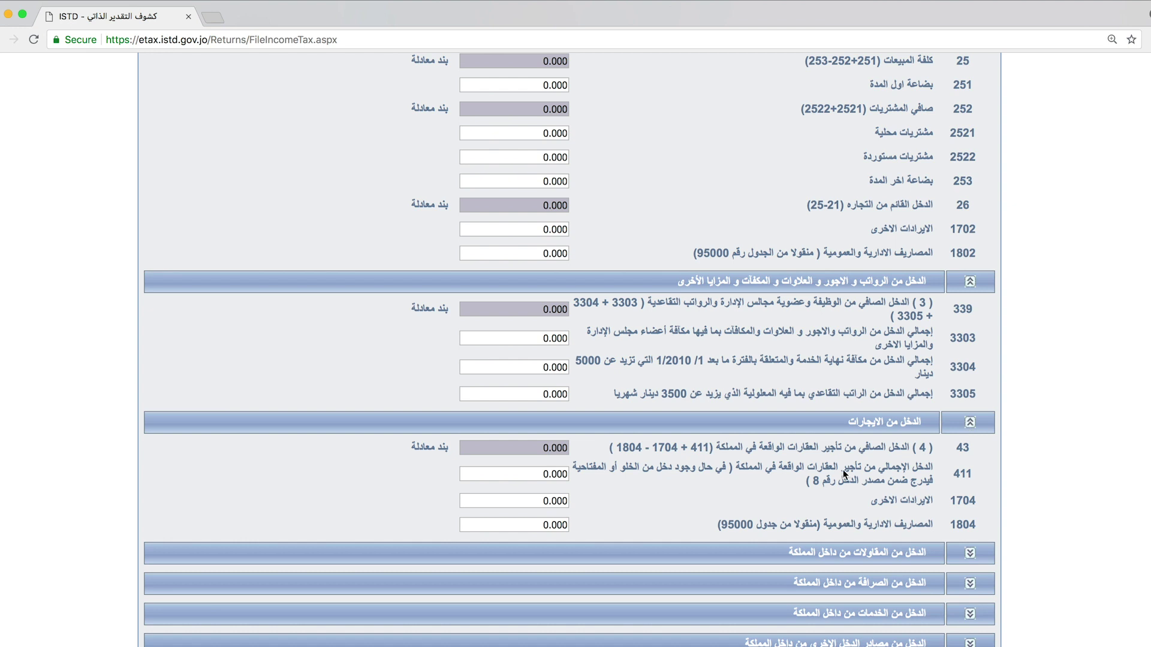
pyautogui.click(522, 474)
pyautogui.write('1')
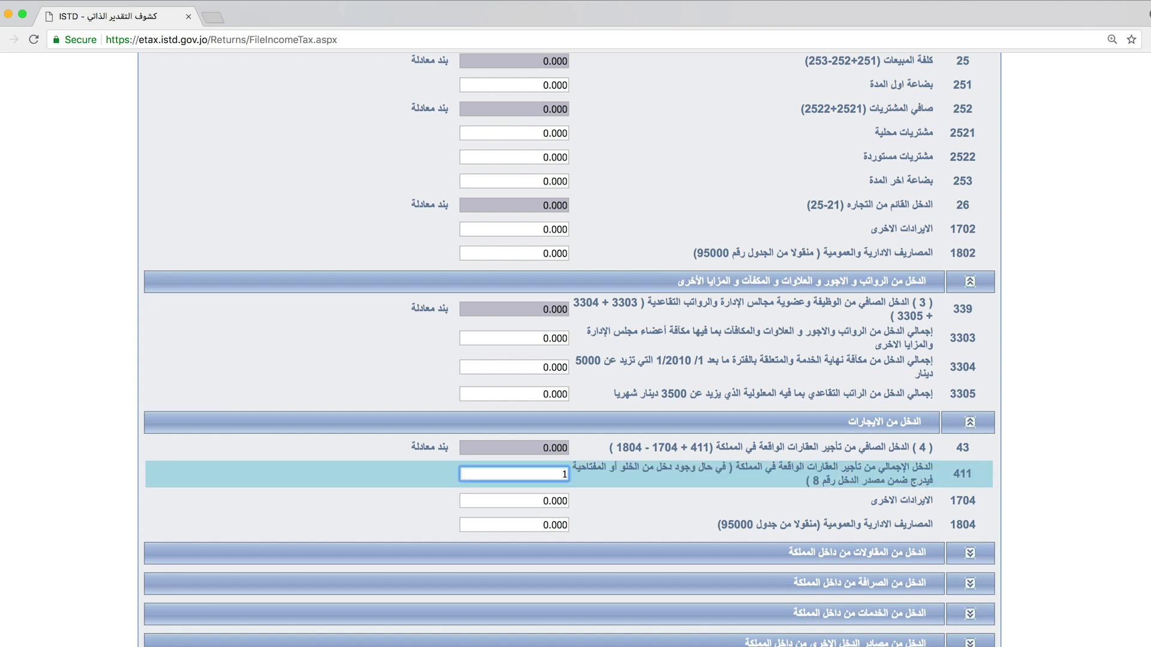
pyautogui.write('0000')
pyautogui.click(509, 524)
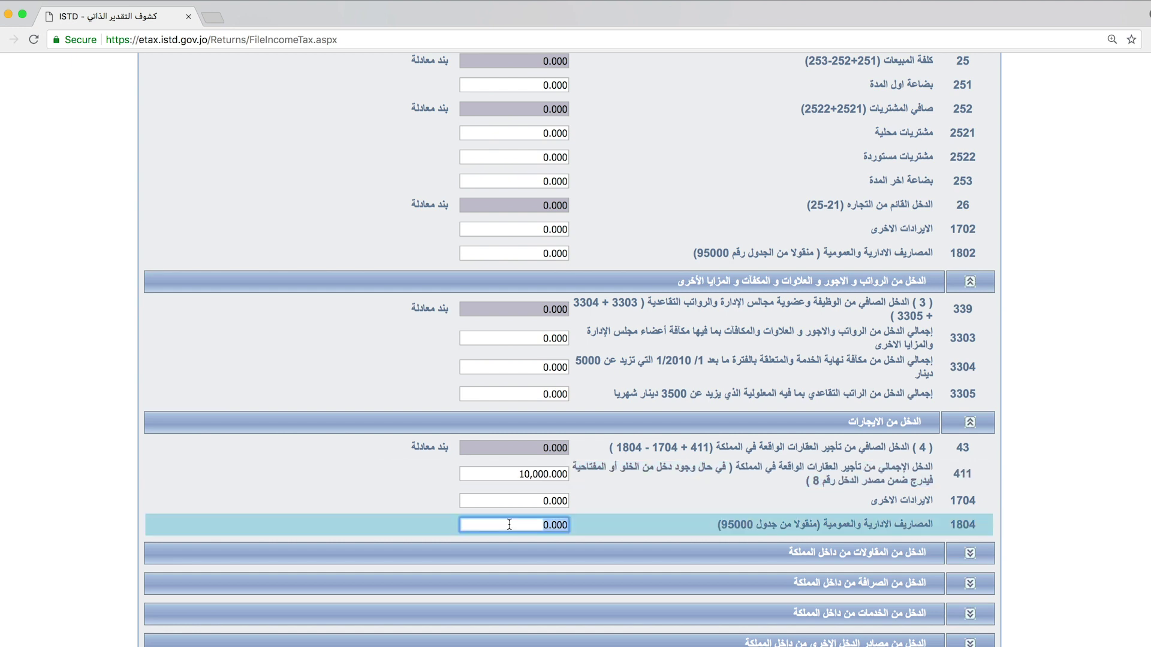
pyautogui.write('5000')
# Step: Expand the contracting and currency exchange income sections, then go back to the gross salaries and wages field (item 3303)
pyautogui.click(971, 553)
pyautogui.scroll(-3, 971, 553)
pyautogui.click(970, 561)
pyautogui.scroll(-3, 971, 556)
pyautogui.scroll(5, 970, 552)
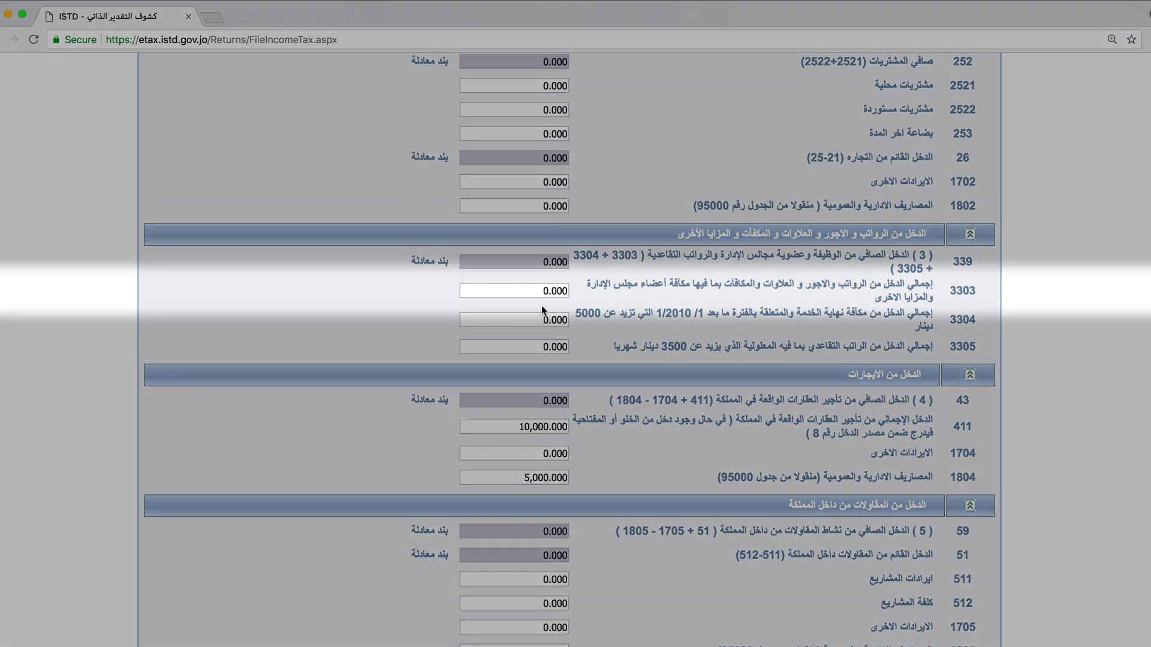
pyautogui.click(512, 290)
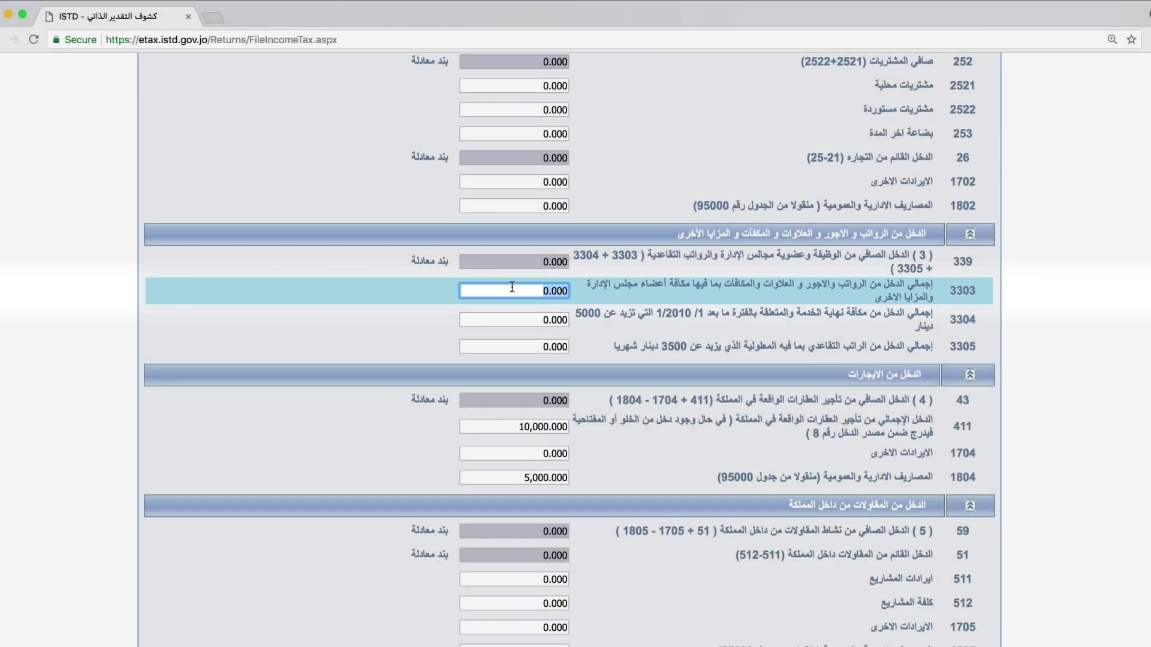
# Step: Expand the income calculation section and go through the personal, dependants' and other exemption fields (items 9027, 9028 and 9029)
pyautogui.scroll(-8, 1091, 364)
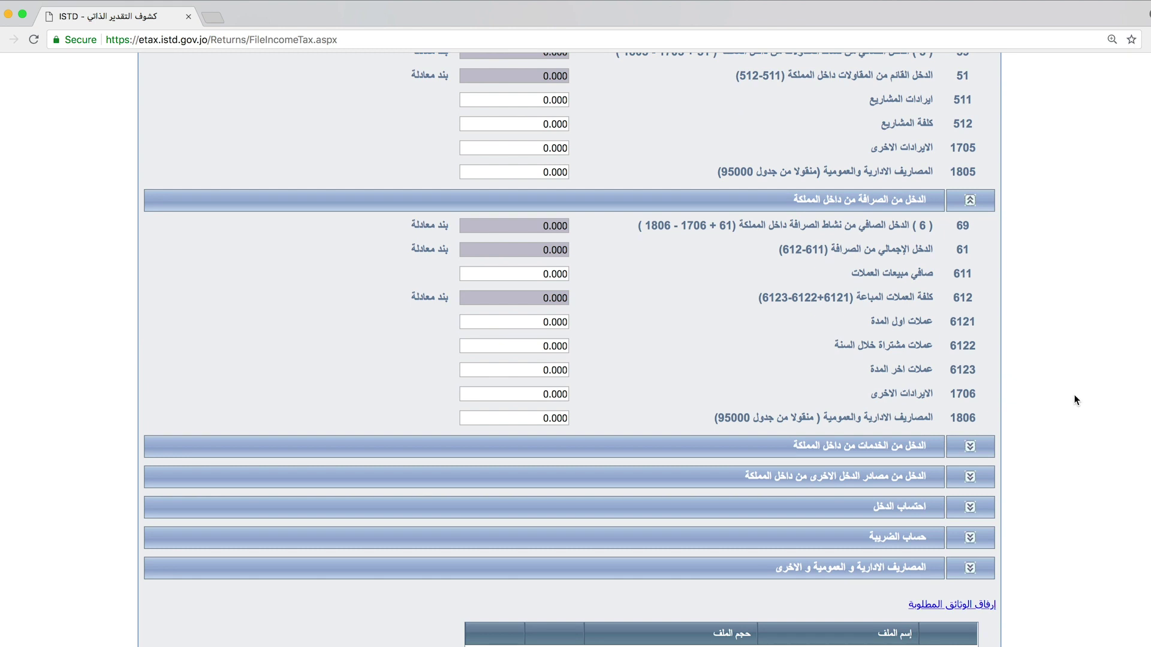
pyautogui.click(971, 507)
pyautogui.scroll(-5, 972, 507)
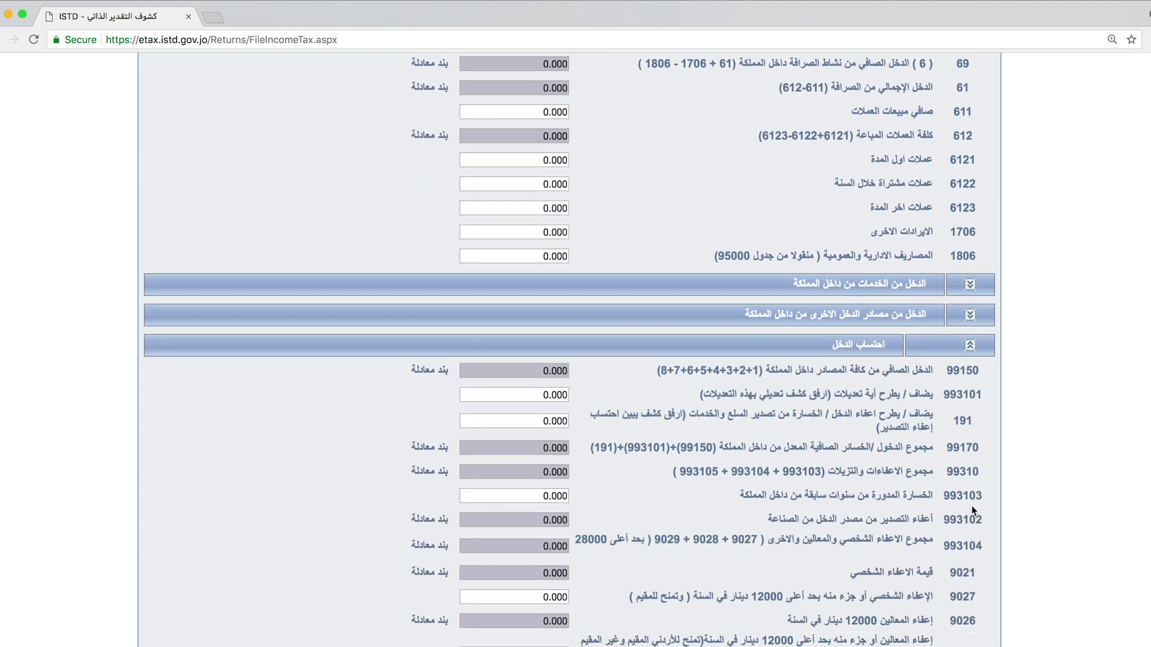
pyautogui.scroll(-1, 973, 507)
pyautogui.scroll(-1, 972, 508)
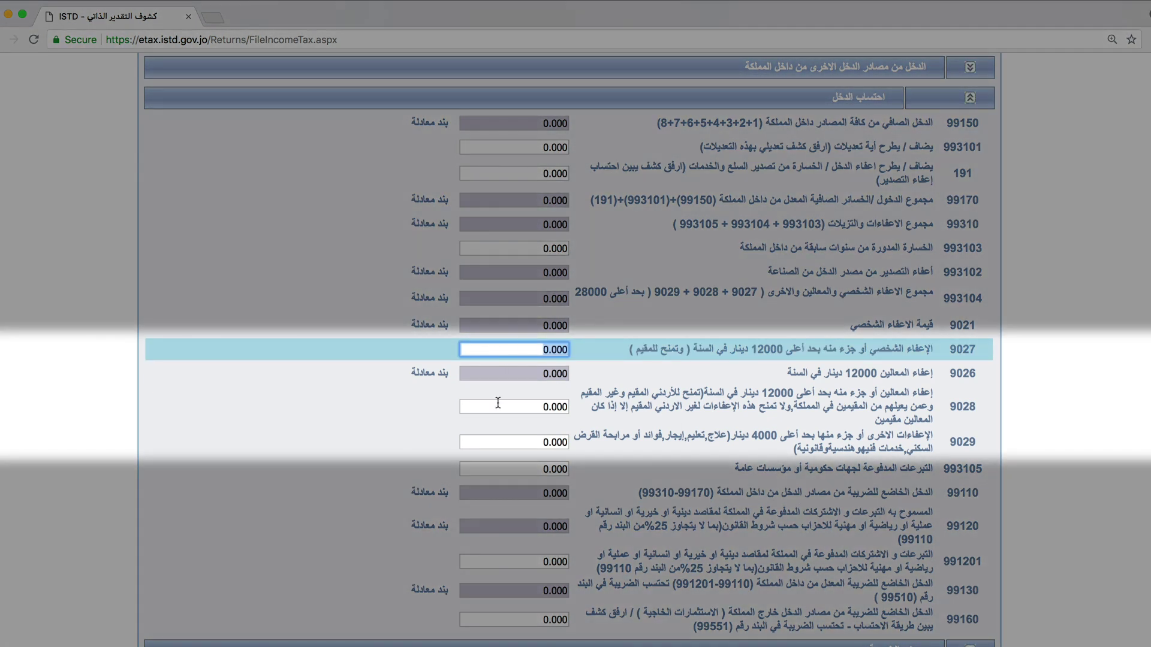
pyautogui.click(498, 405)
pyautogui.click(499, 439)
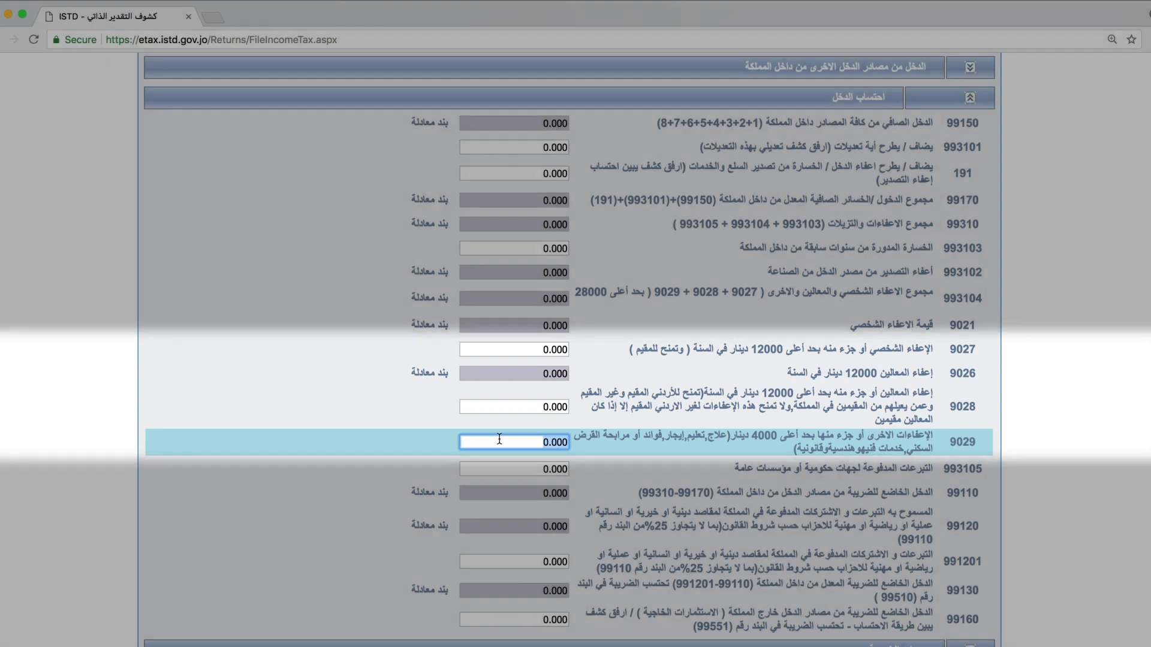
# Step: Expand the tax calculation section and go through the withheld tax, property tax and investment incentive fields (items 995201, 995204, 995207, 995209 and 99530)
pyautogui.scroll(-2, 499, 439)
pyautogui.scroll(-1, 500, 439)
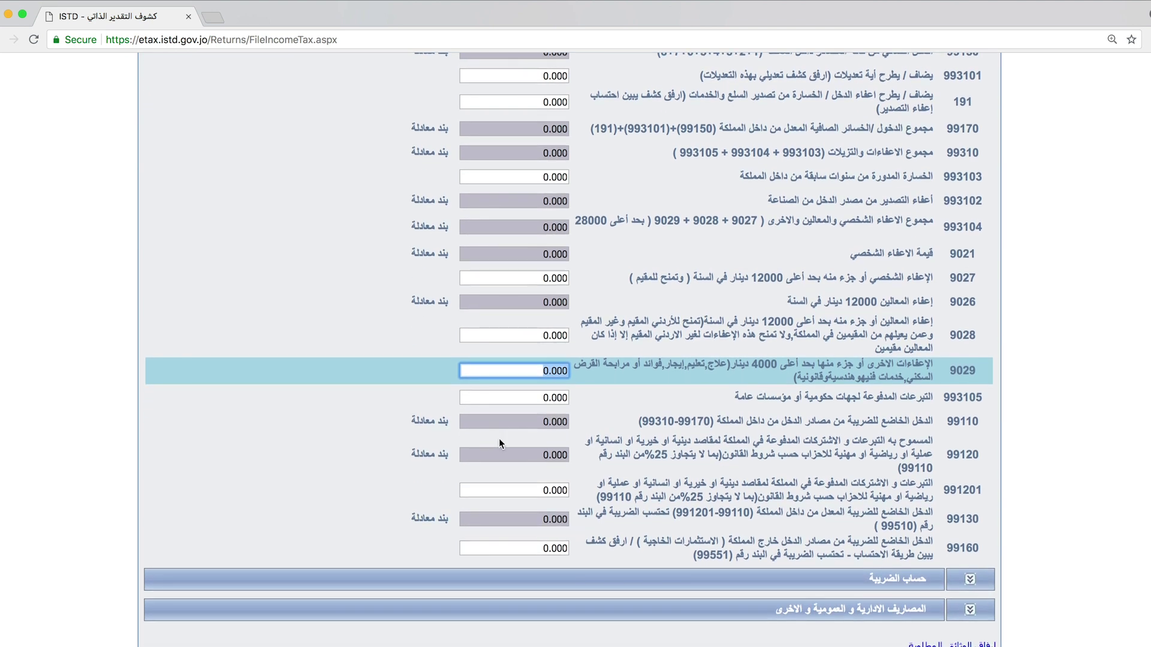
pyautogui.click(970, 579)
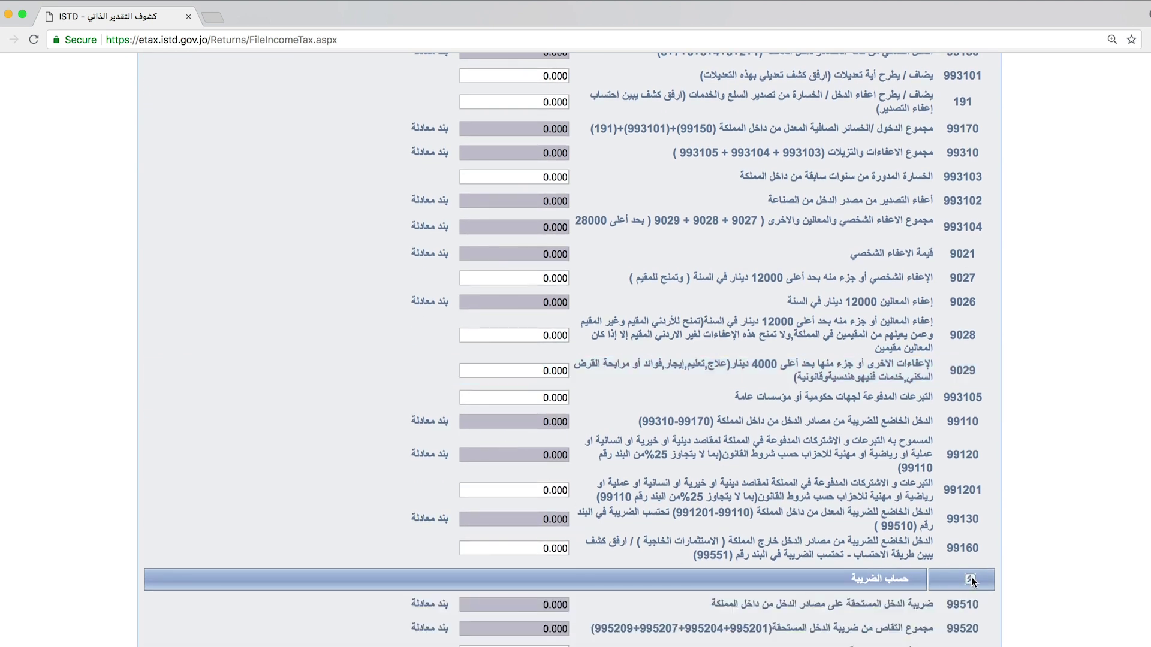
pyautogui.scroll(-5, 972, 582)
pyautogui.scroll(-1, 971, 580)
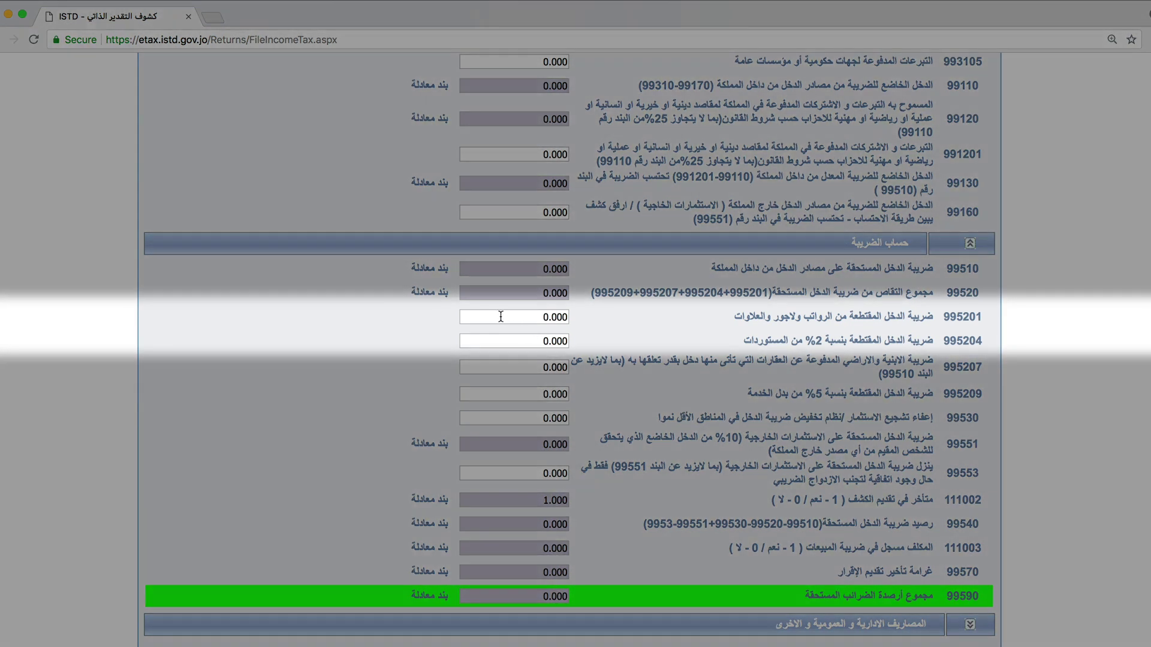
pyautogui.click(488, 315)
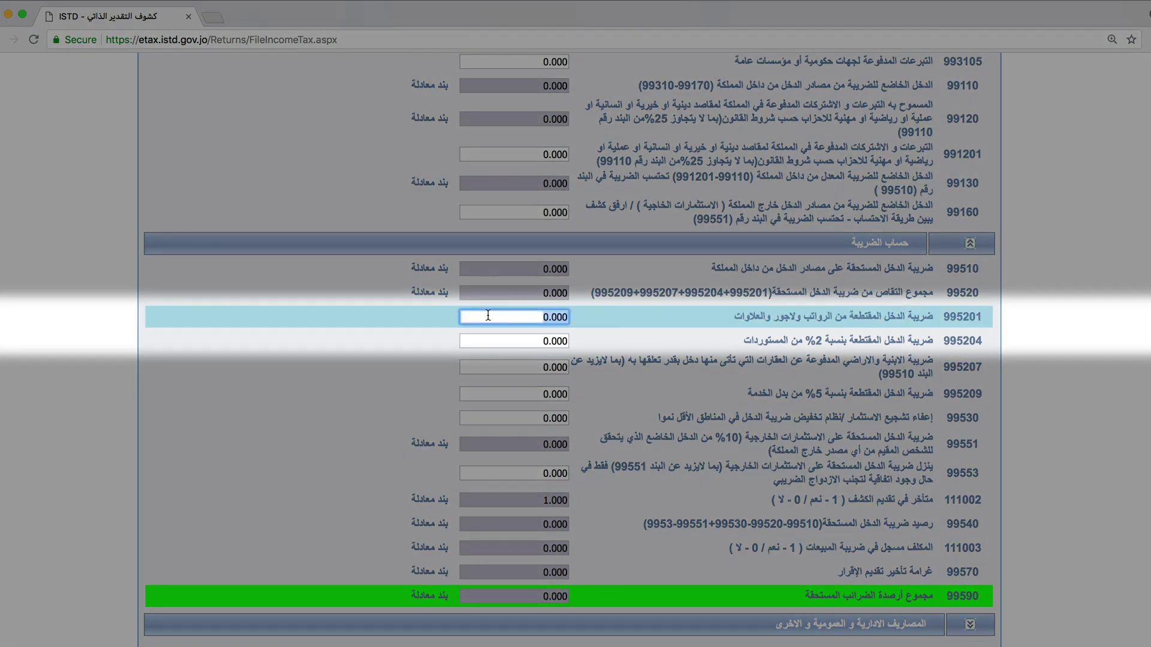
pyautogui.click(488, 342)
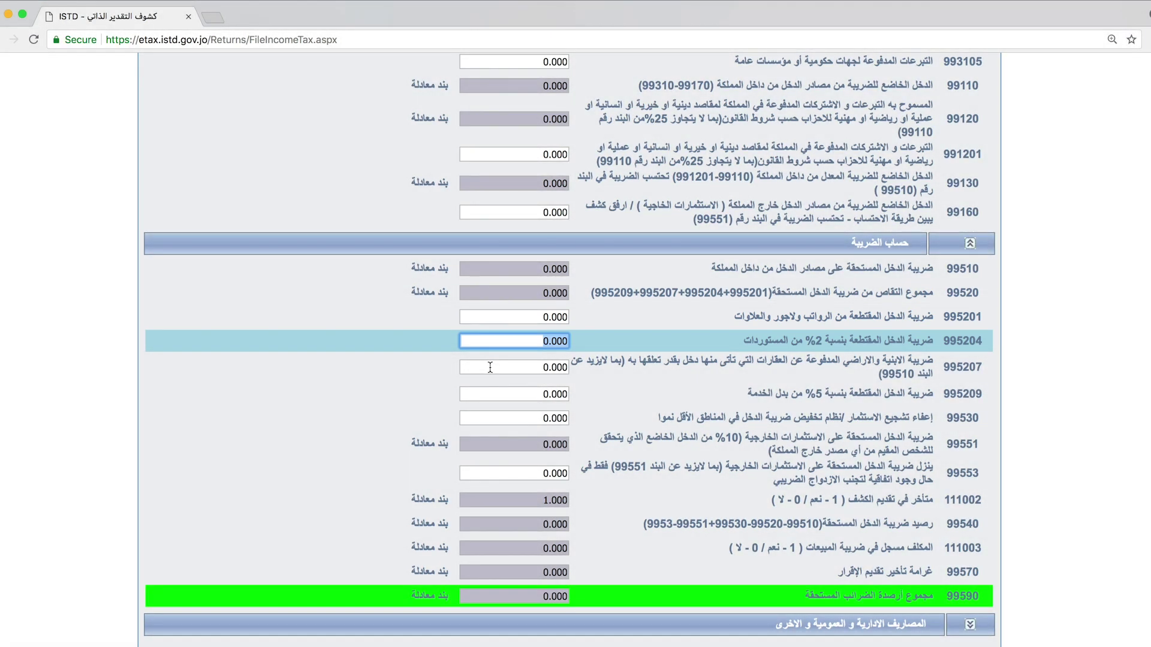
pyautogui.click(488, 367)
pyautogui.click(490, 394)
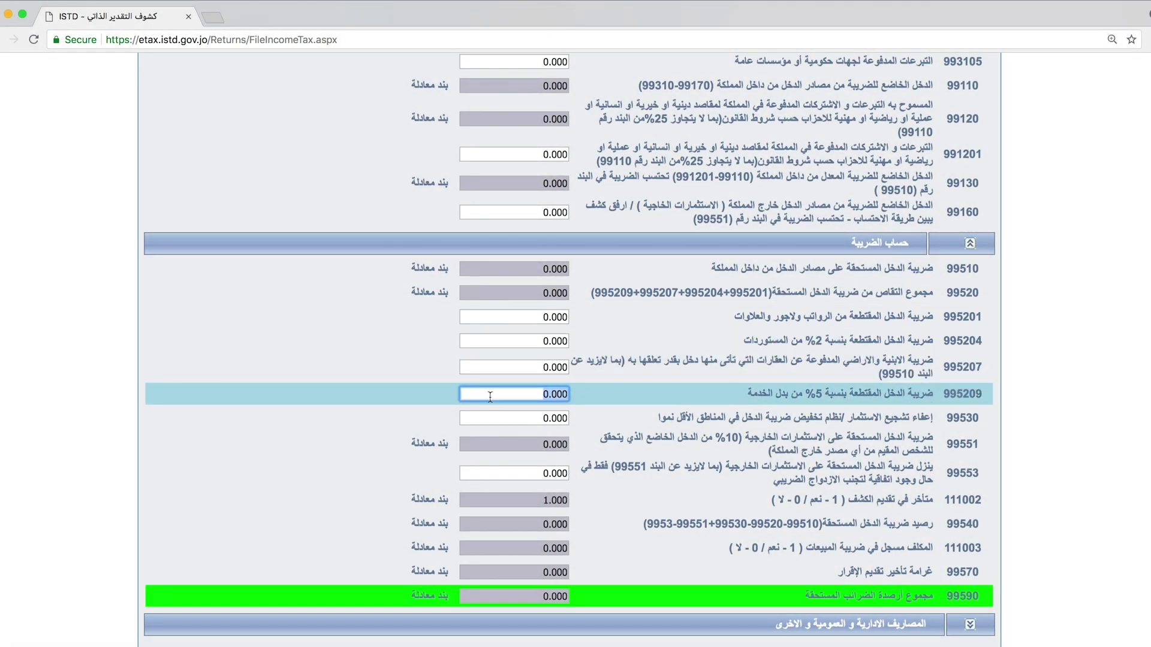
pyautogui.click(490, 412)
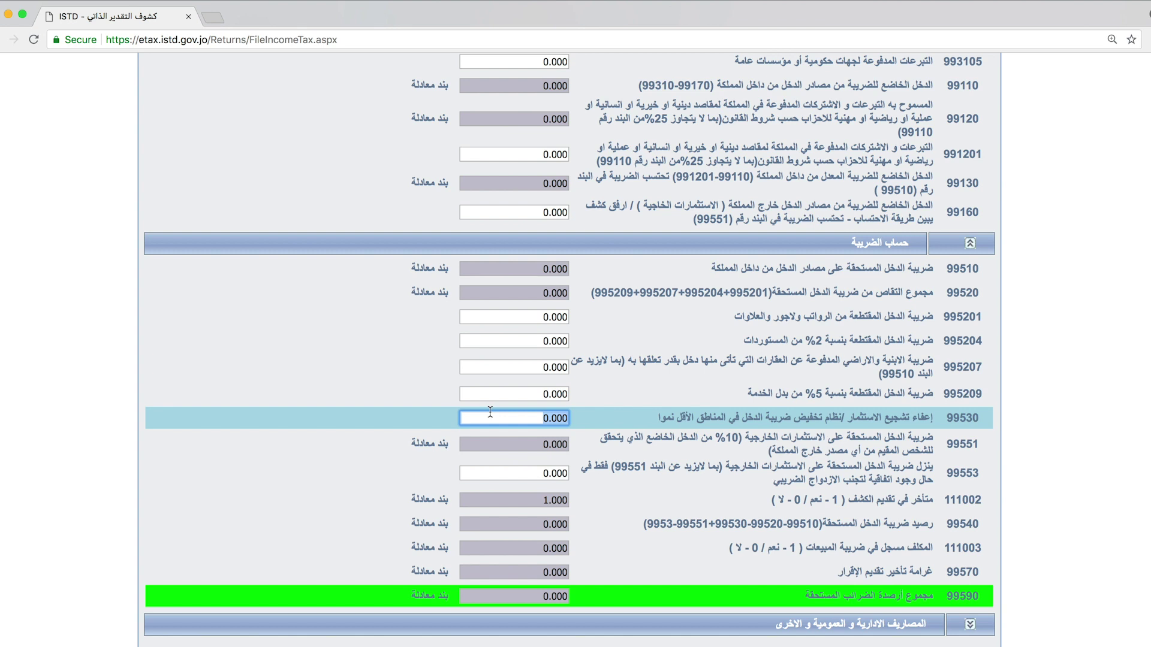
# Step: Expand the administrative, general and other expenses section and go through its entry fields from item 951103 to bad debts (item 95200)
pyautogui.scroll(-2, 490, 412)
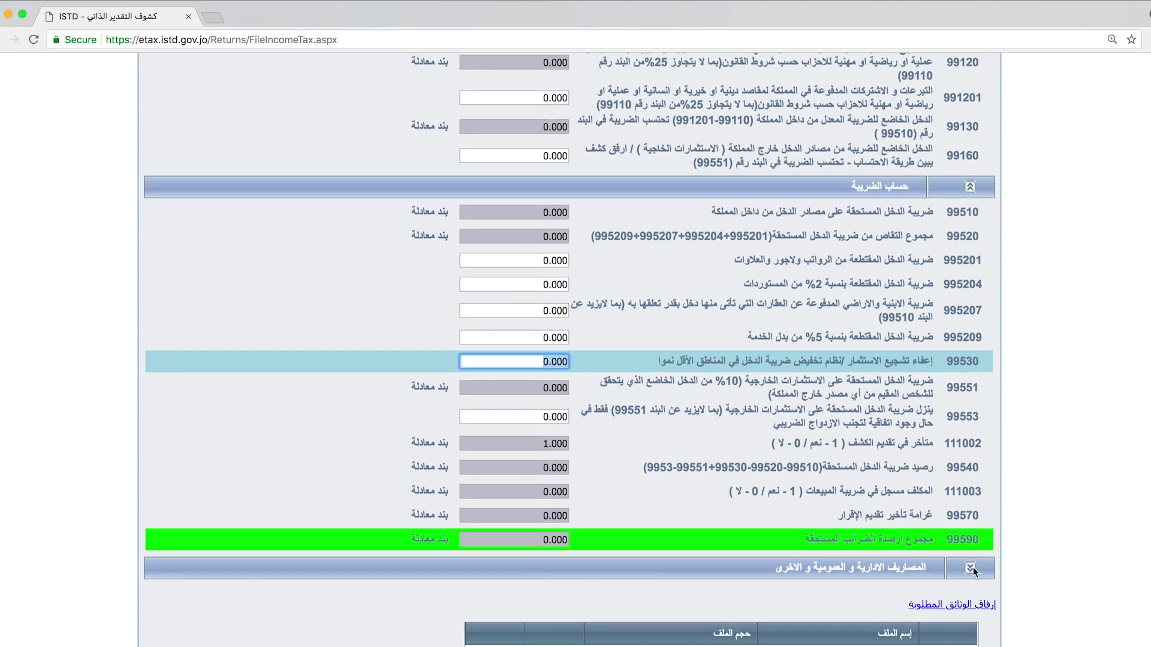
pyautogui.click(971, 568)
pyautogui.scroll(-7, 970, 566)
pyautogui.click(485, 189)
pyautogui.click(486, 210)
pyautogui.click(487, 233)
pyautogui.click(487, 259)
pyautogui.click(489, 283)
pyautogui.click(491, 306)
pyautogui.click(492, 330)
pyautogui.click(495, 354)
pyautogui.click(498, 377)
pyautogui.click(499, 401)
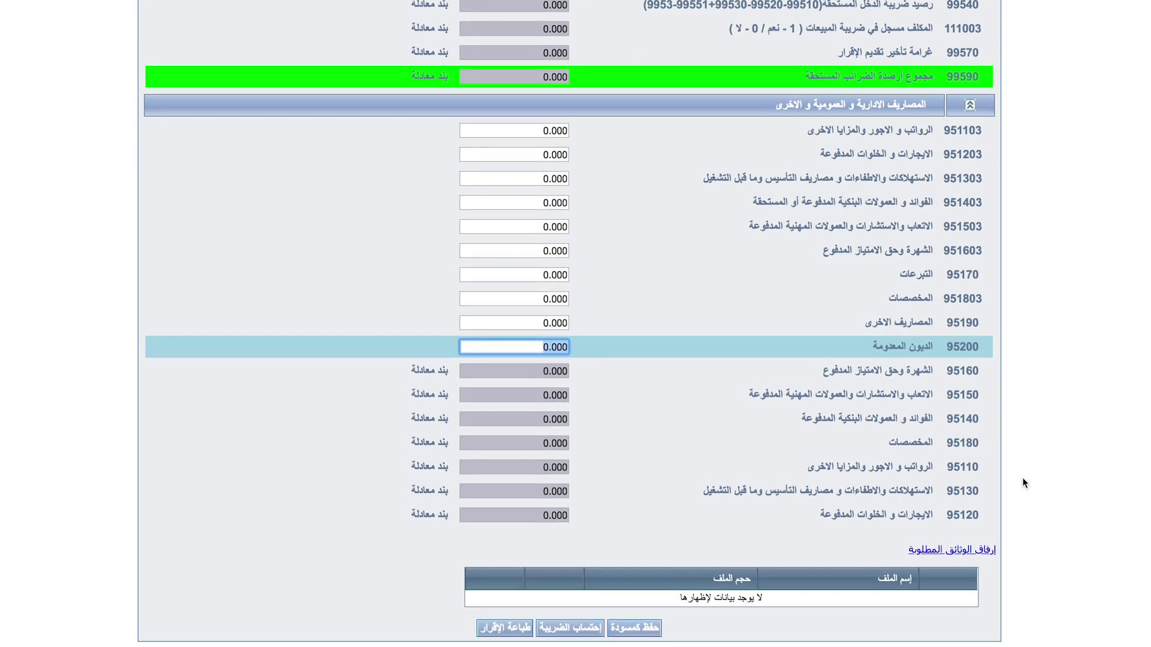
# Step: Save the return as a draft and choose the sales invoices file فواتير المبيعات.pdf as attachment 1 of the required documents
pyautogui.click(634, 603)
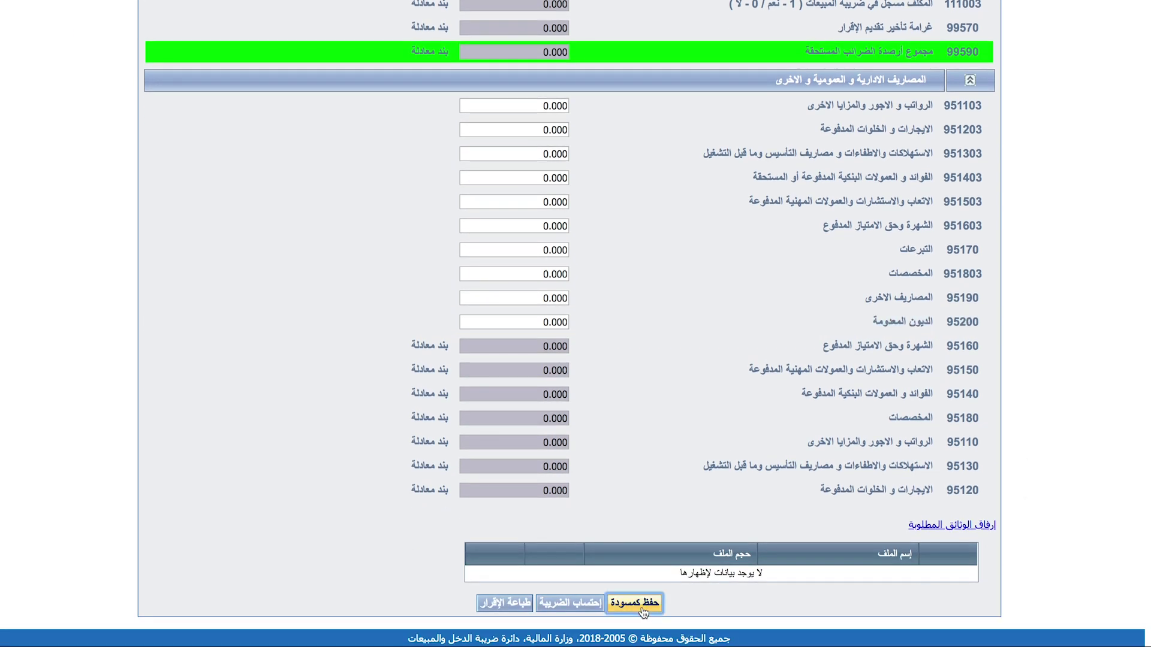
pyautogui.click(574, 279)
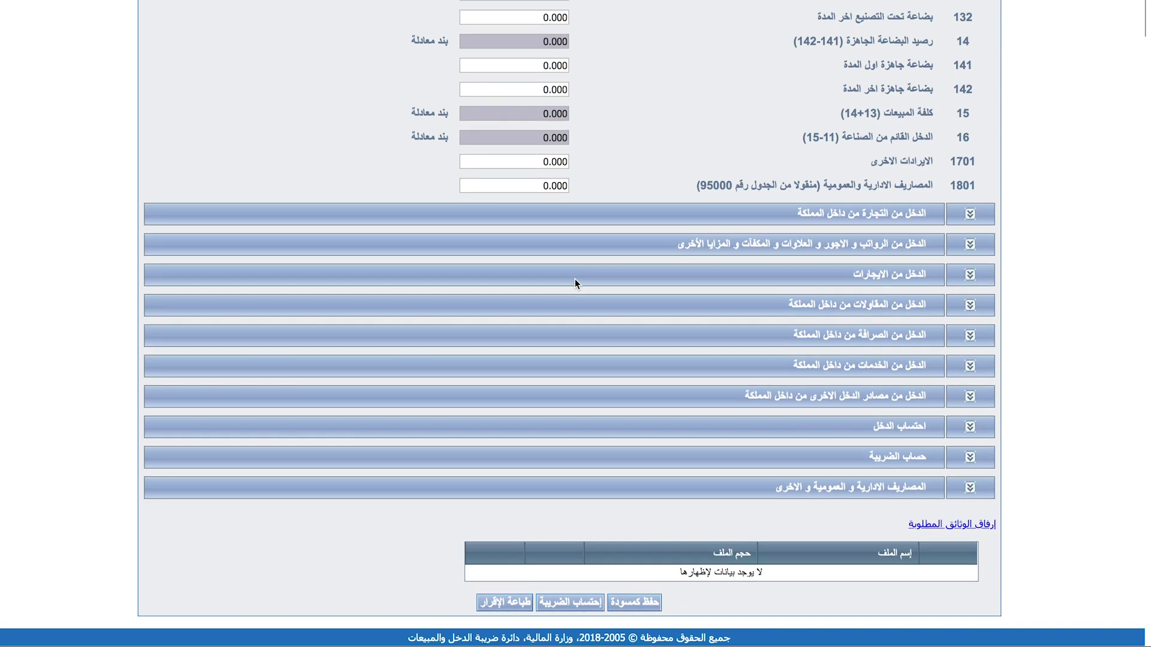
pyautogui.click(978, 525)
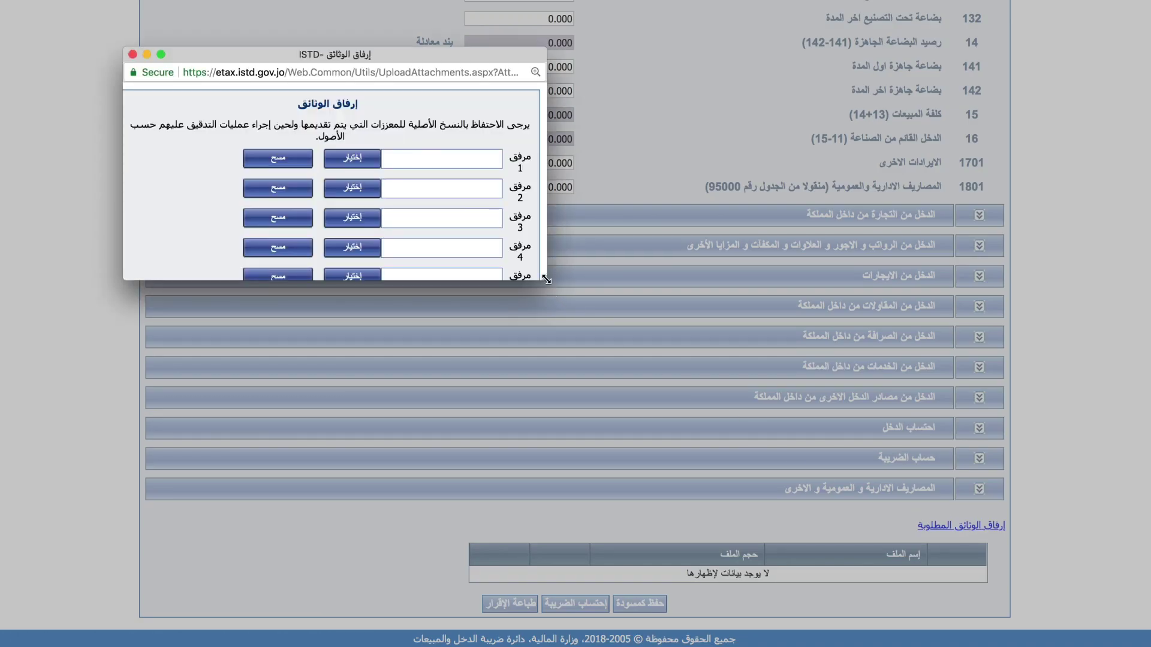
pyautogui.moveTo(546, 280); pyautogui.dragTo(607, 535)
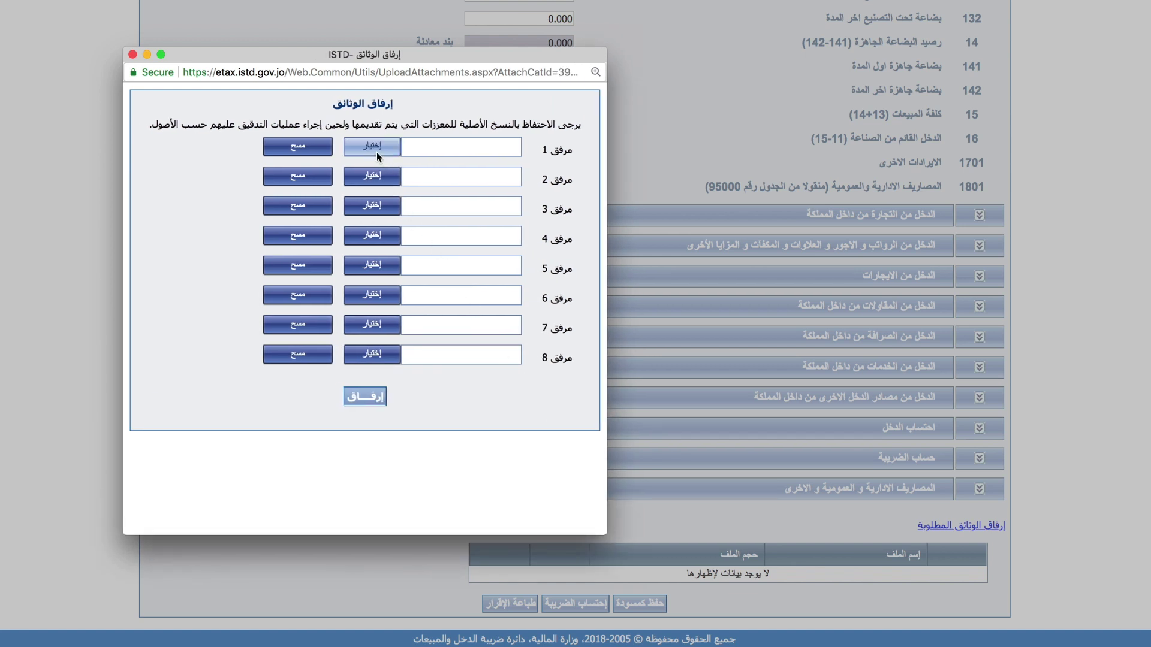
pyautogui.click(377, 152)
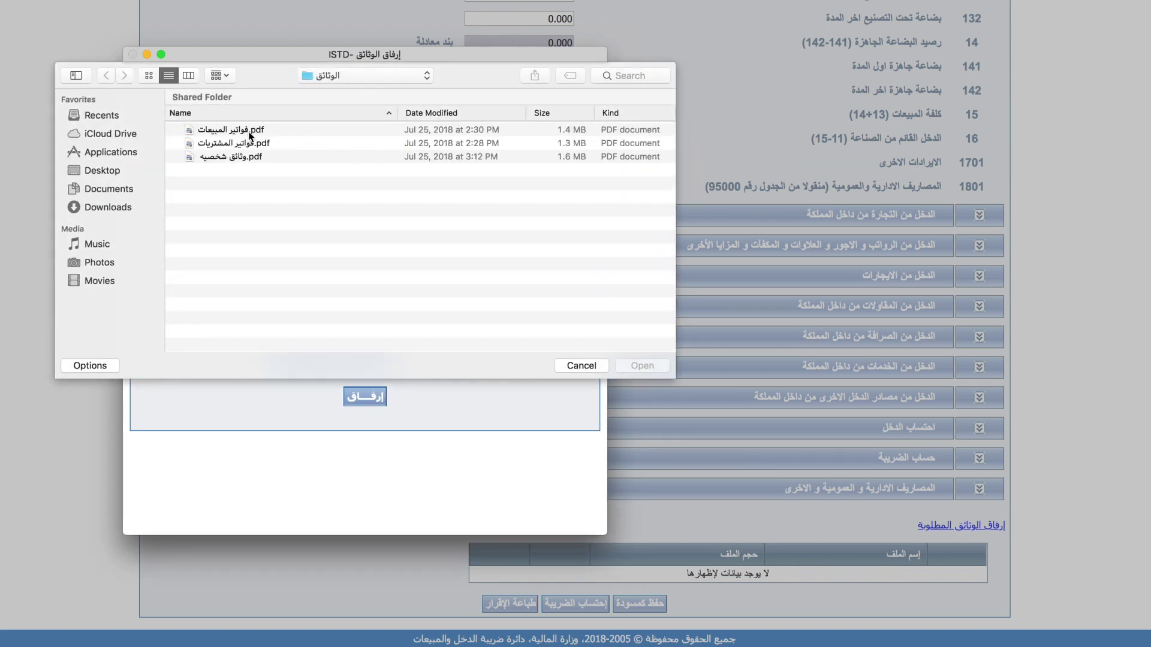
pyautogui.click(242, 128)
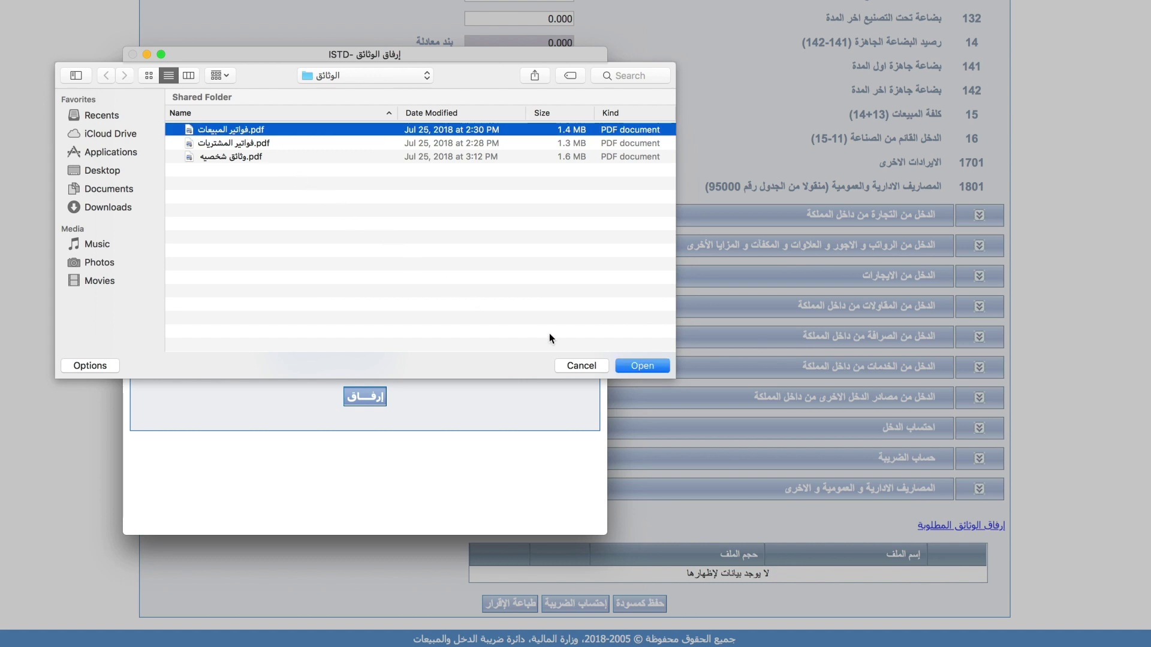
pyautogui.click(628, 368)
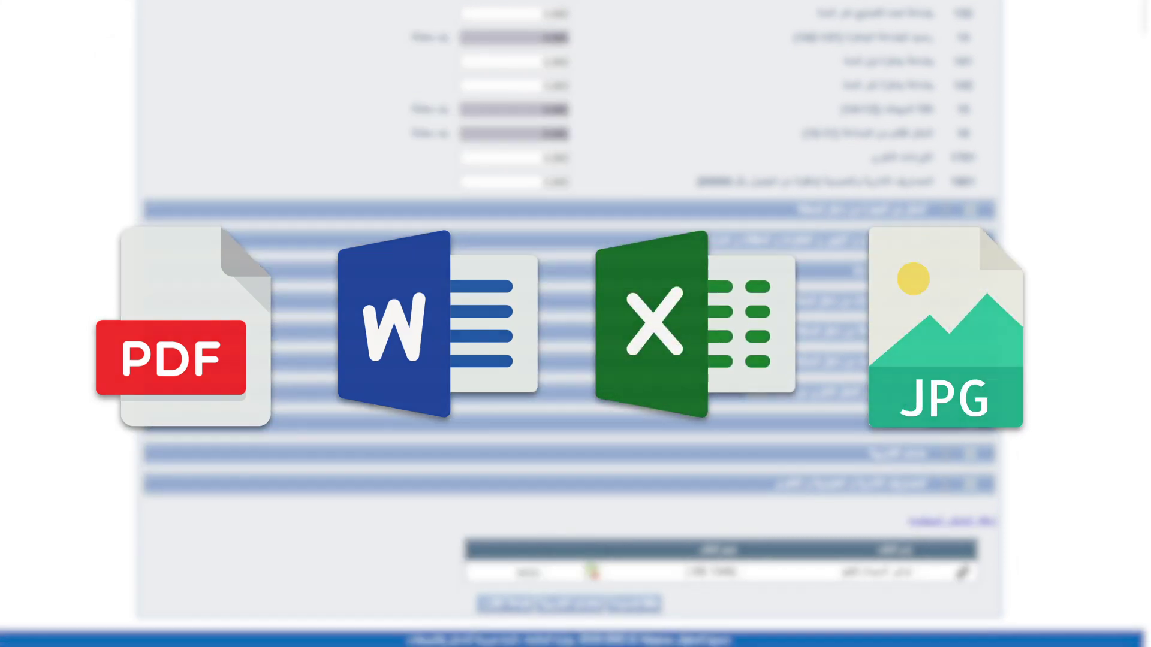
# Step: Calculate the tax for the return, then submit the return and agree to the declaration
pyautogui.click(571, 604)
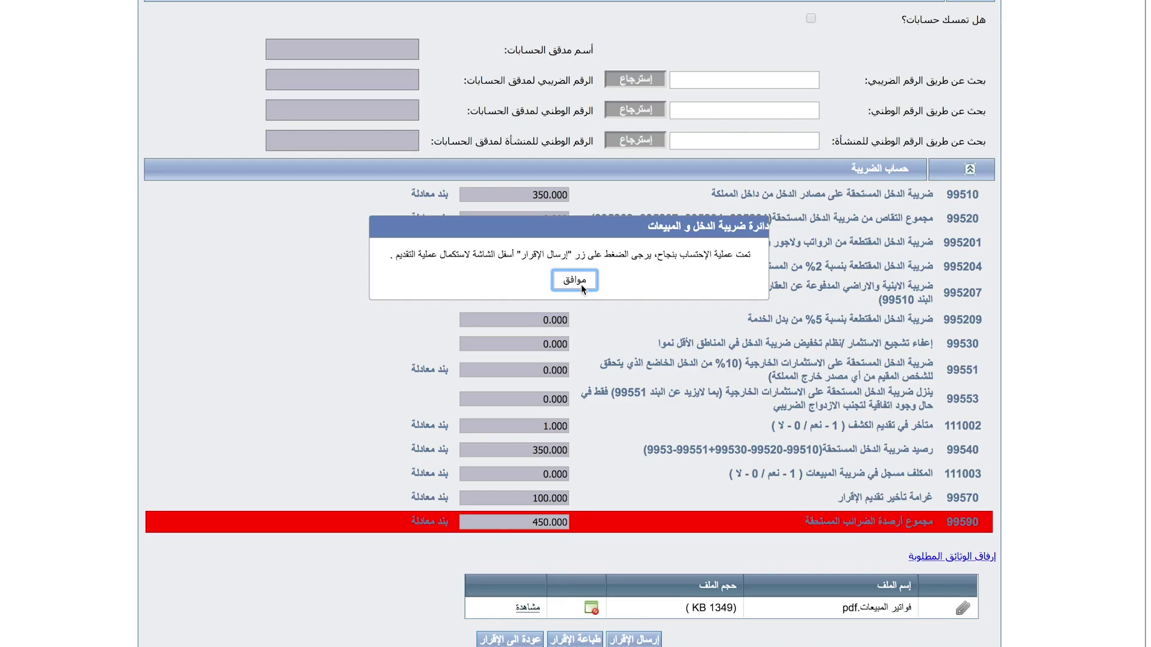
pyautogui.click(574, 280)
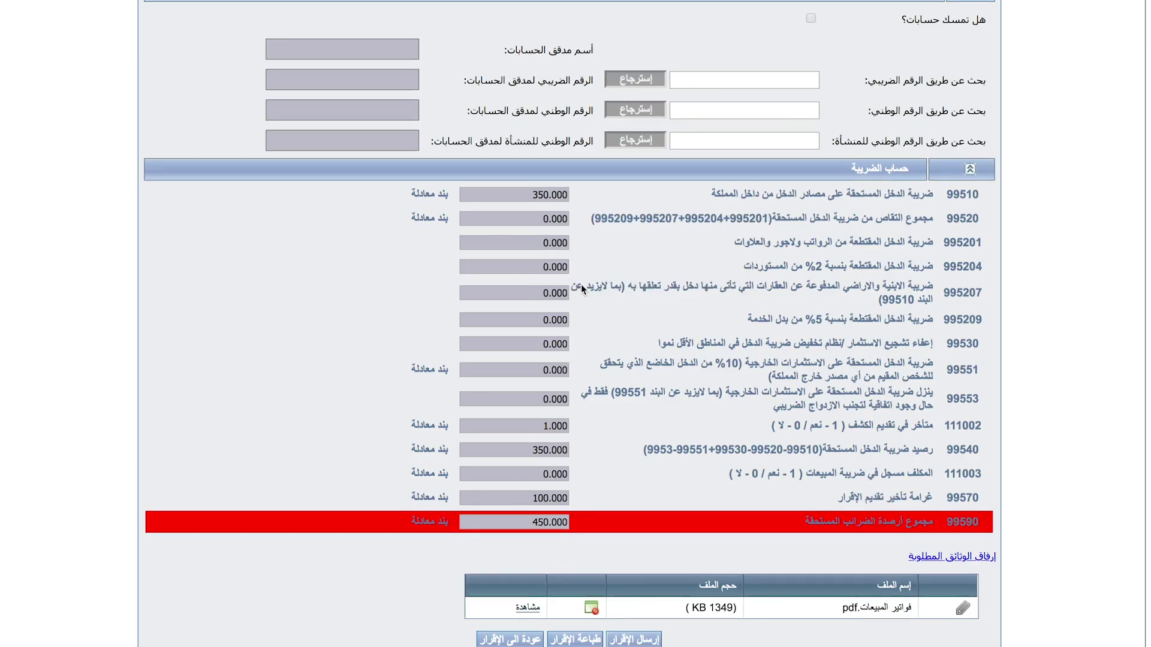
pyautogui.scroll(-2, 581, 284)
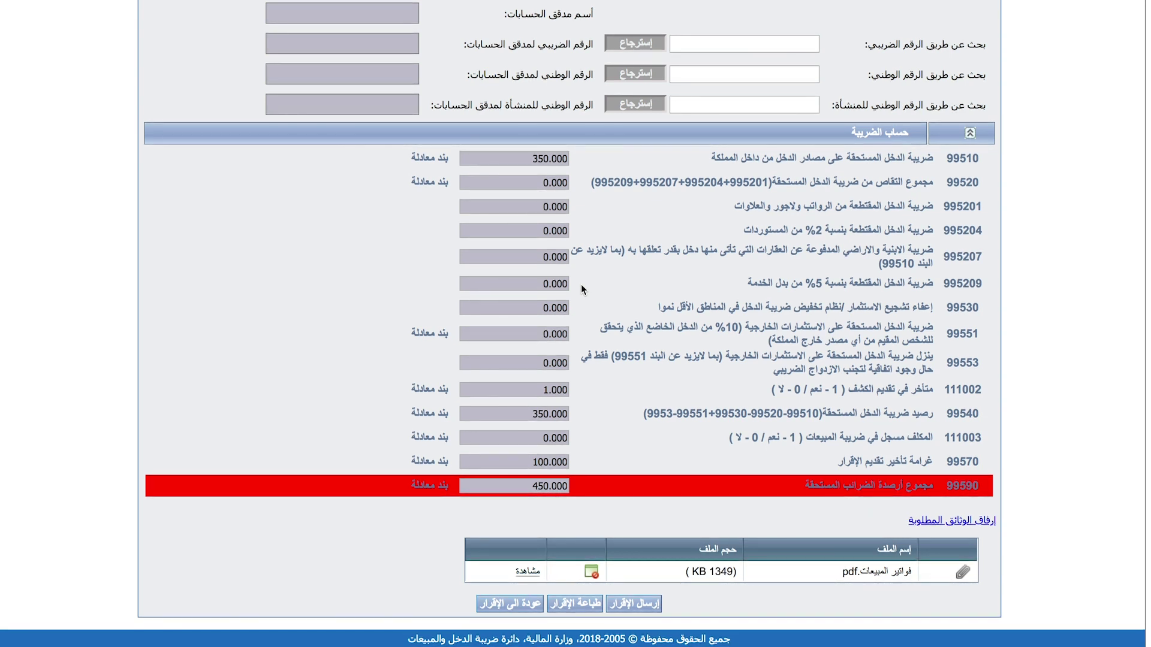
pyautogui.click(635, 605)
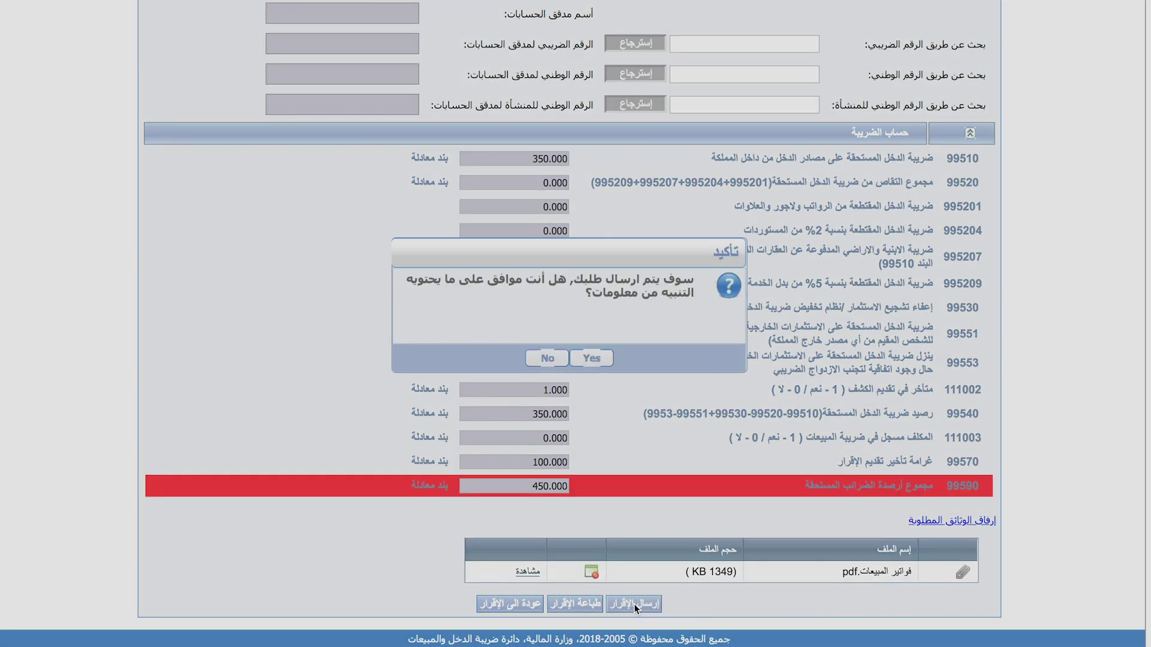
pyautogui.click(590, 359)
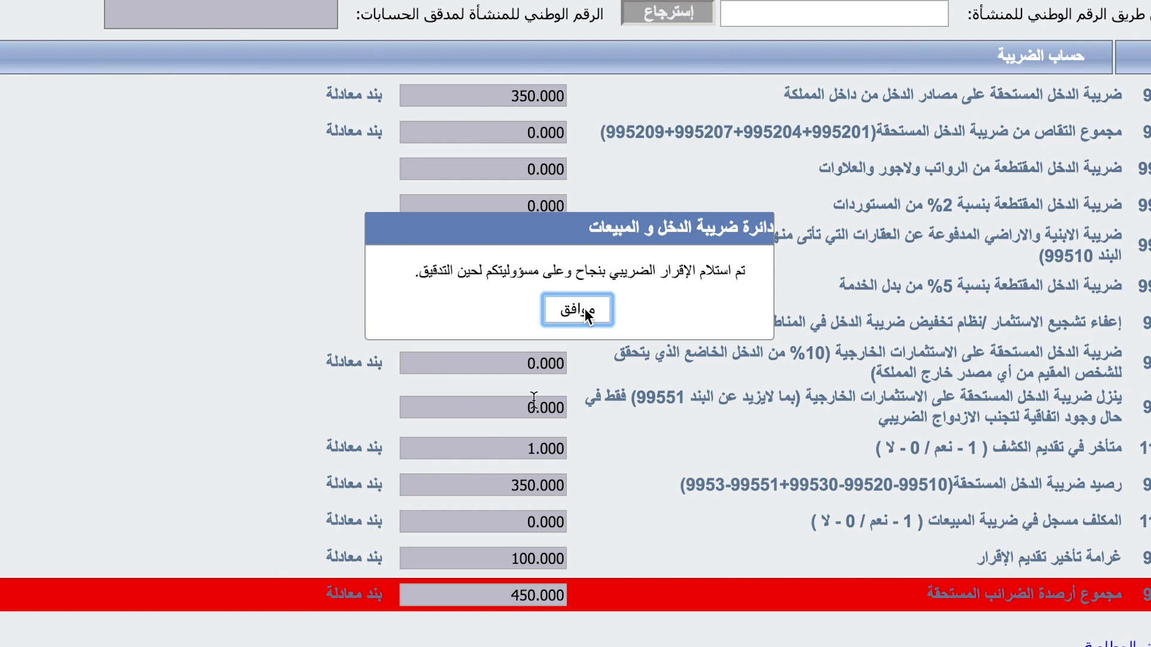
pyautogui.click(586, 310)
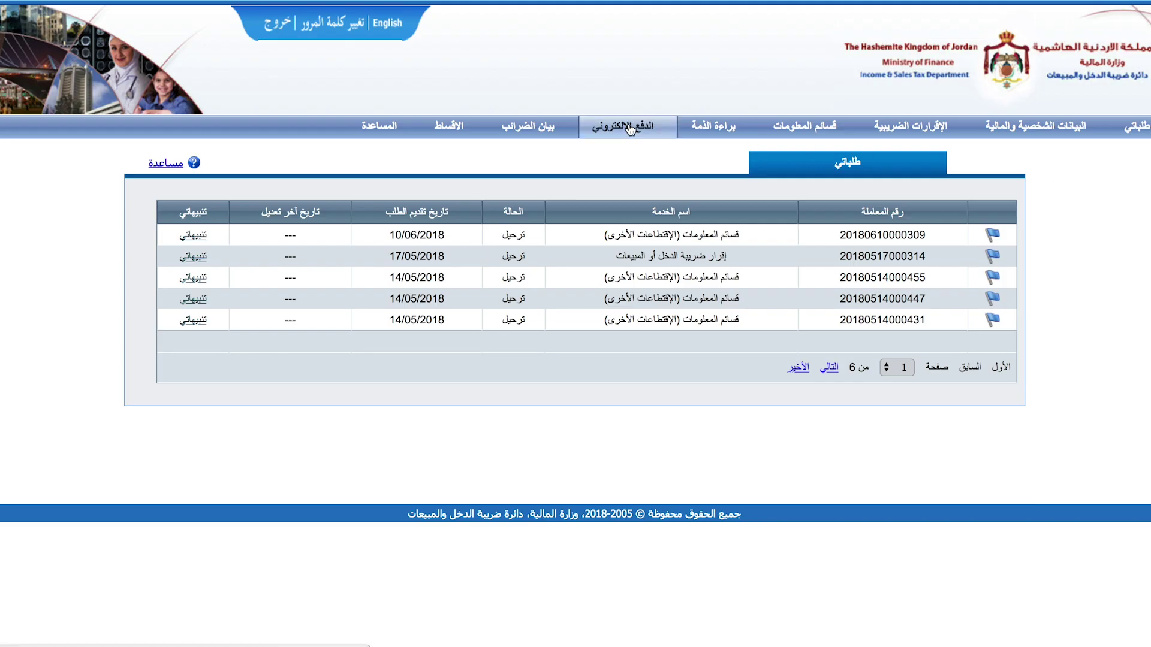
# Step: Open the electronic payment service and look up the taxpayer's balances using the tax number and mobile number
pyautogui.click(629, 129)
pyautogui.click(758, 150)
pyautogui.write('000000')
pyautogui.click(688, 152)
pyautogui.write('962790000000')
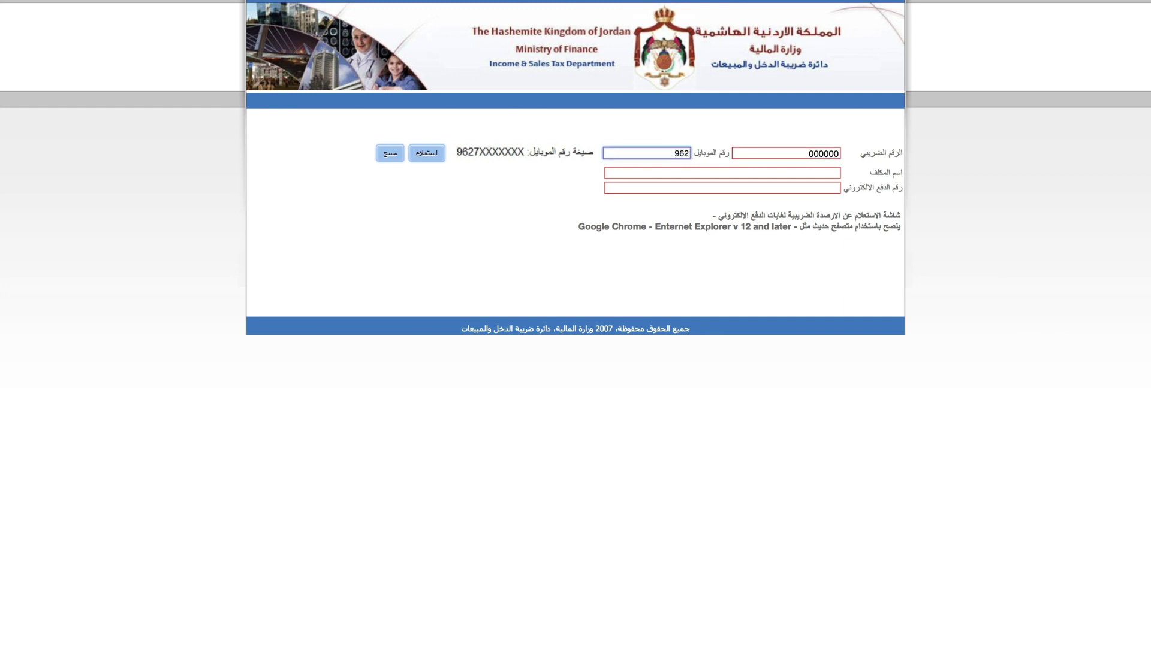
pyautogui.click(426, 154)
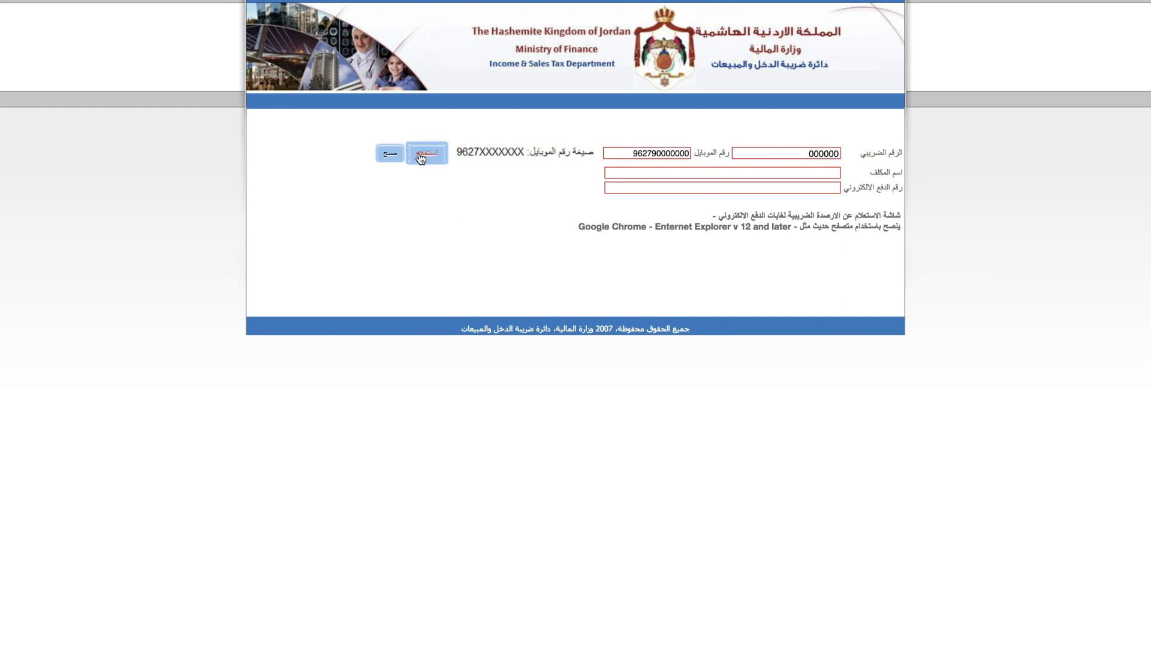
# Step: Set an income tax payment on account for year 2017 with amount 450, prepare the receipt order and open its printout
pyautogui.scroll(-1, 506, 262)
pyautogui.click(905, 600)
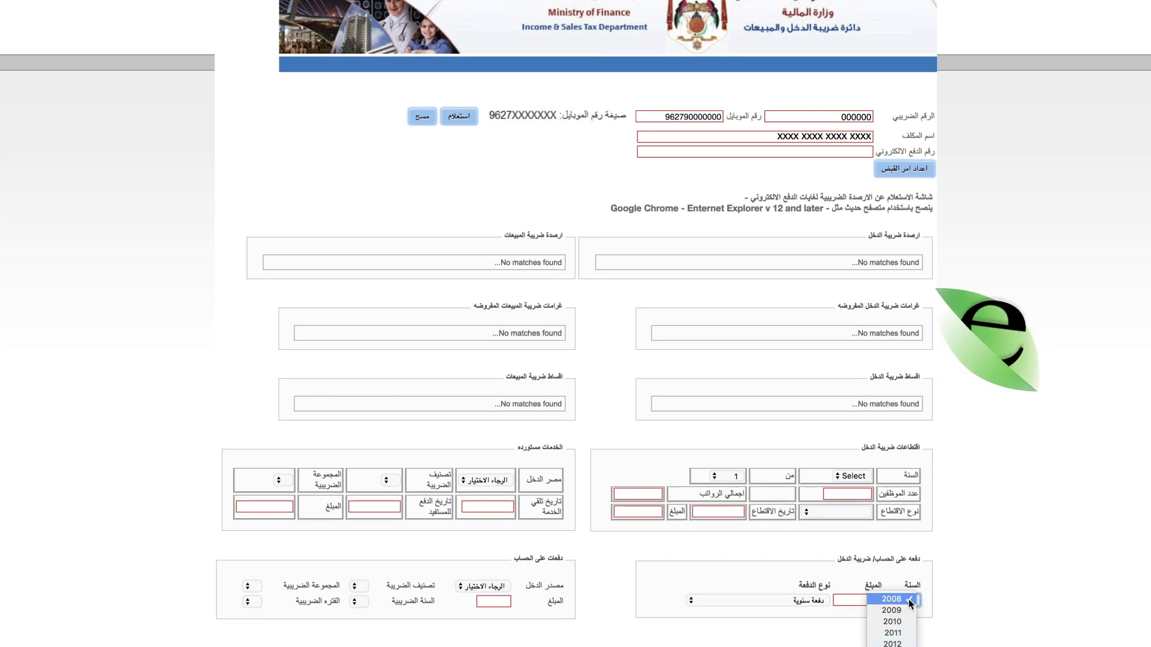
pyautogui.click(893, 623)
pyautogui.click(864, 598)
pyautogui.write('450')
pyautogui.click(910, 172)
pyautogui.click(834, 205)
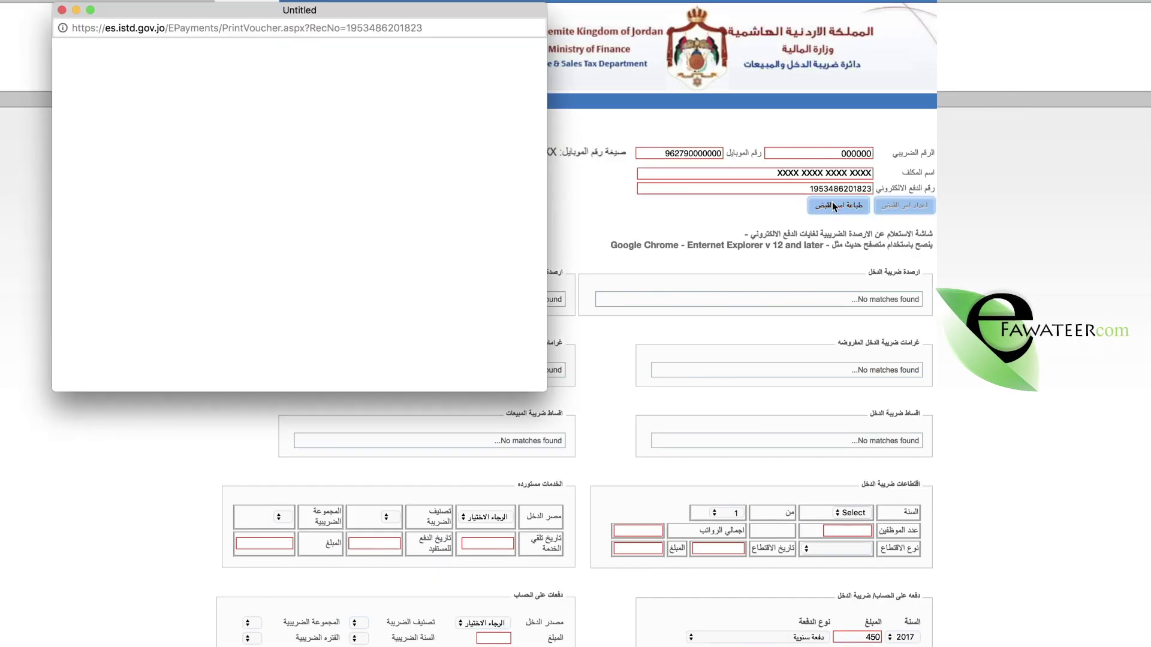